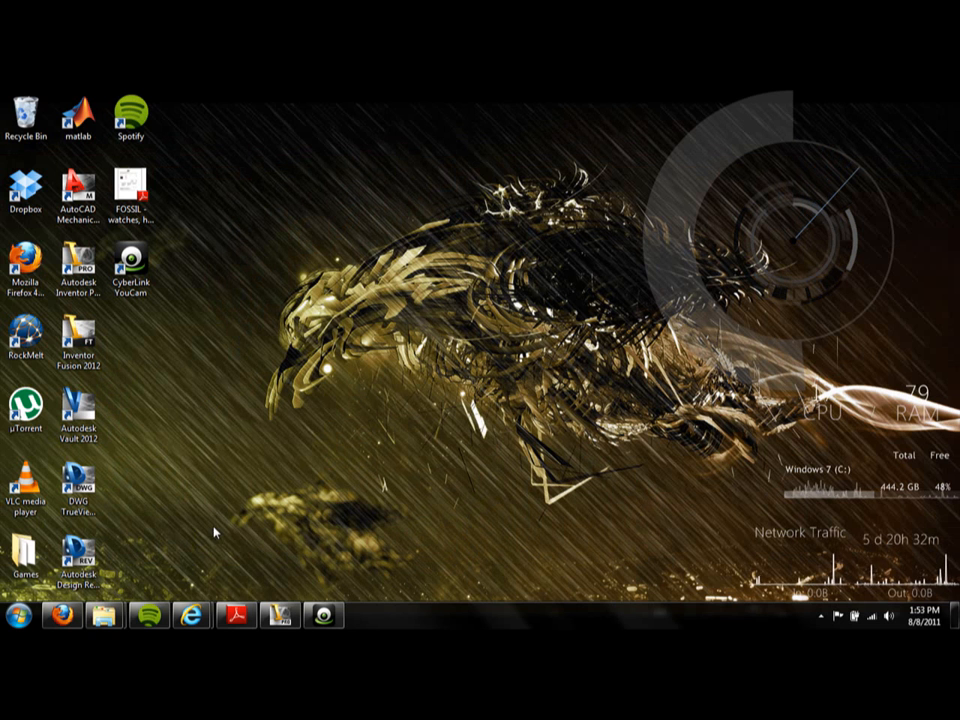
Step: Switch to Autodesk Inventor, create a new part from the English Standard (in).ipt template, and maximize its window
click(283, 618)
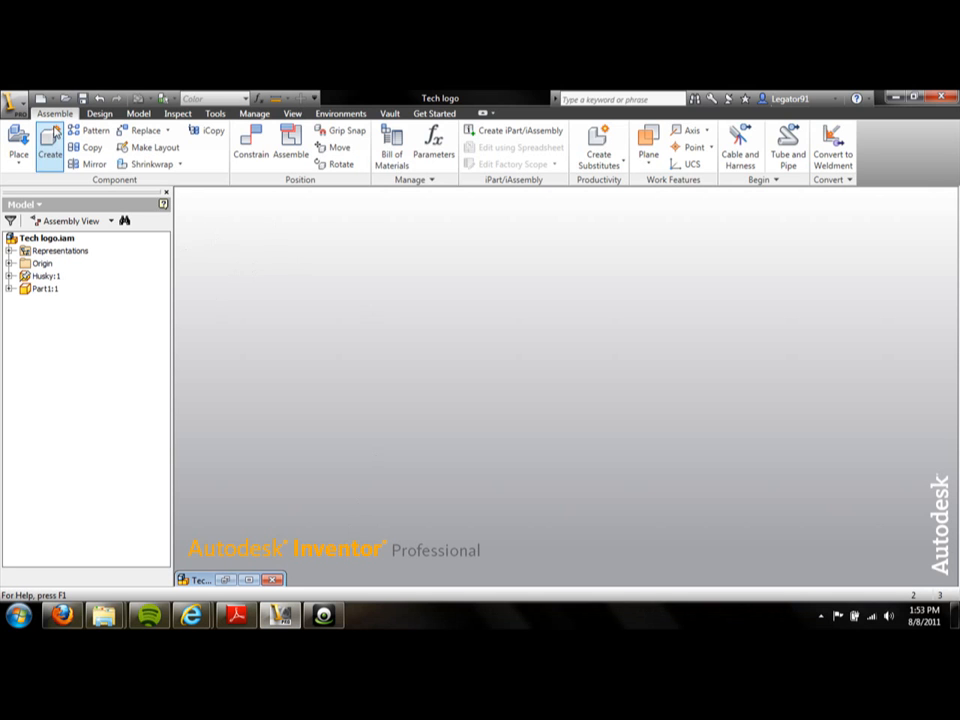
click(22, 108)
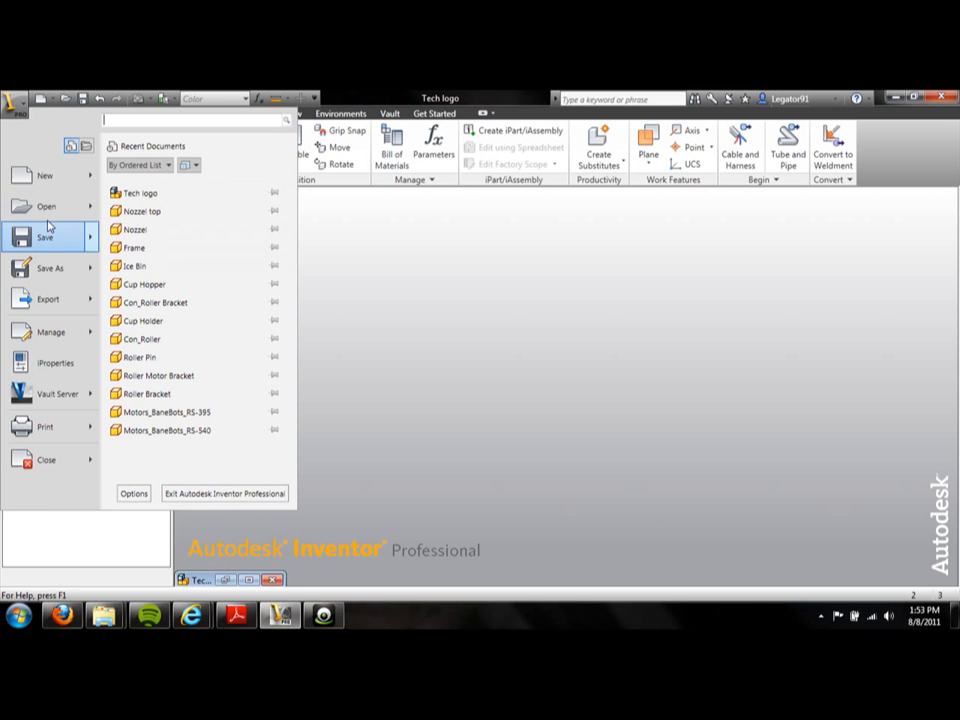
mouse_move(52, 180)
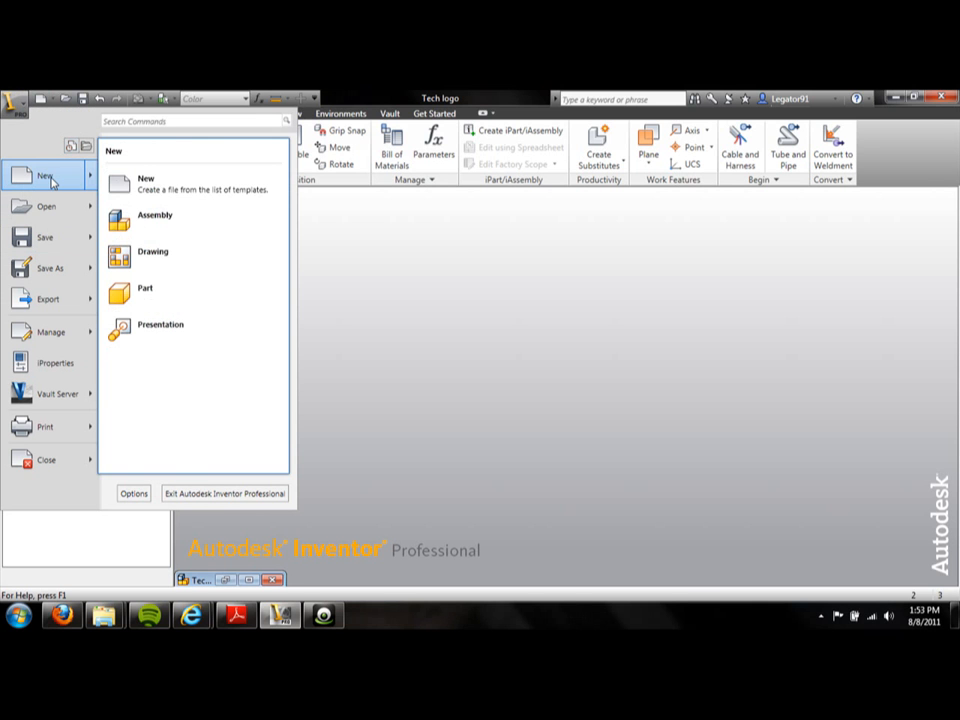
click(47, 177)
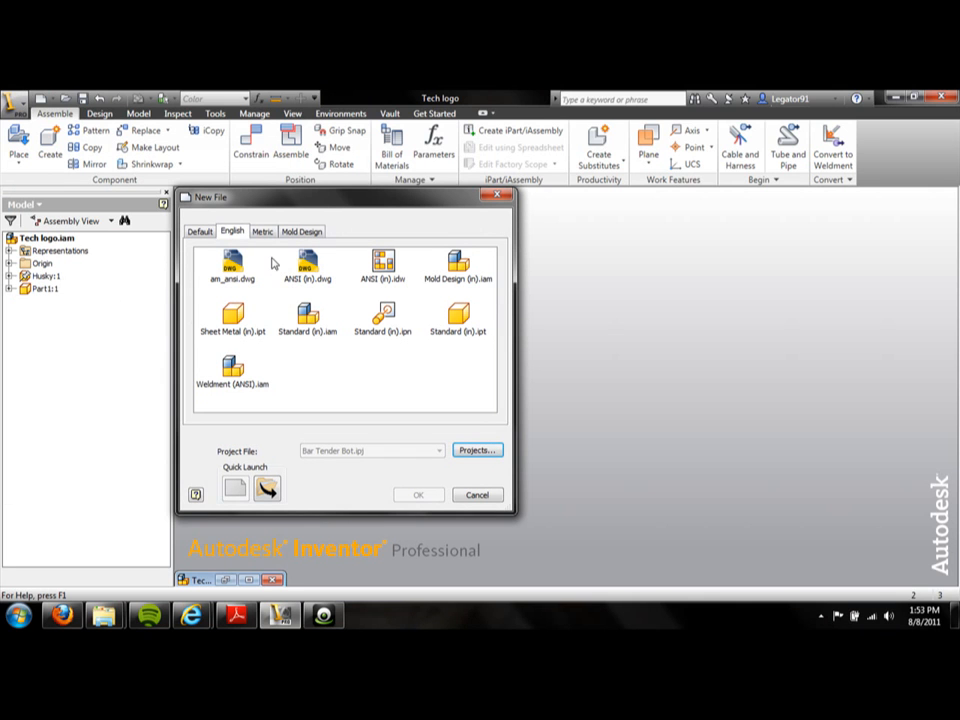
click(460, 320)
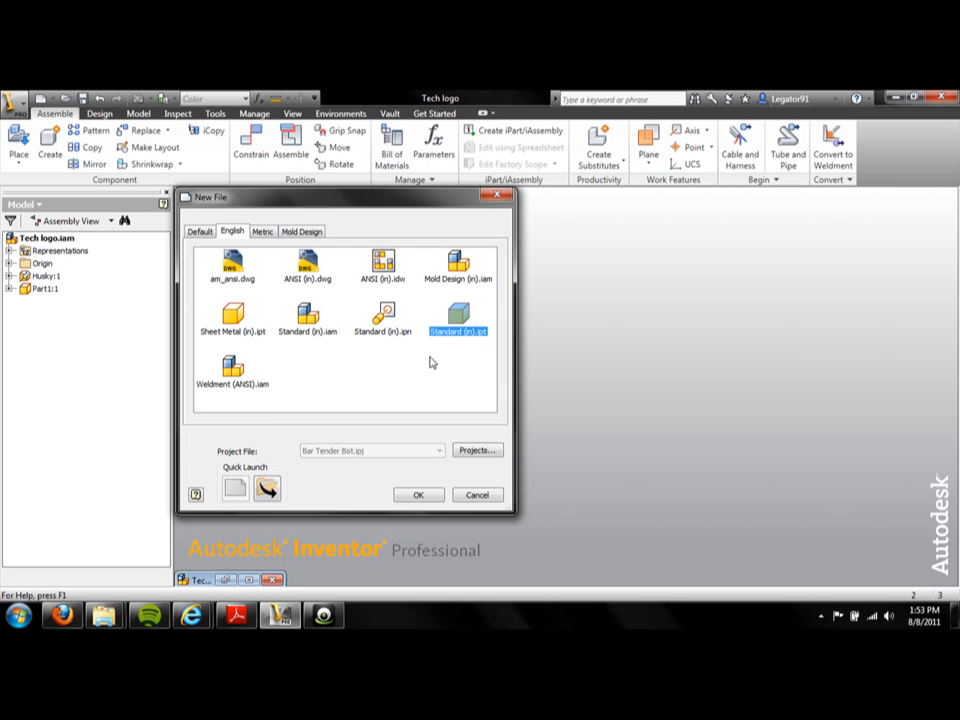
click(419, 495)
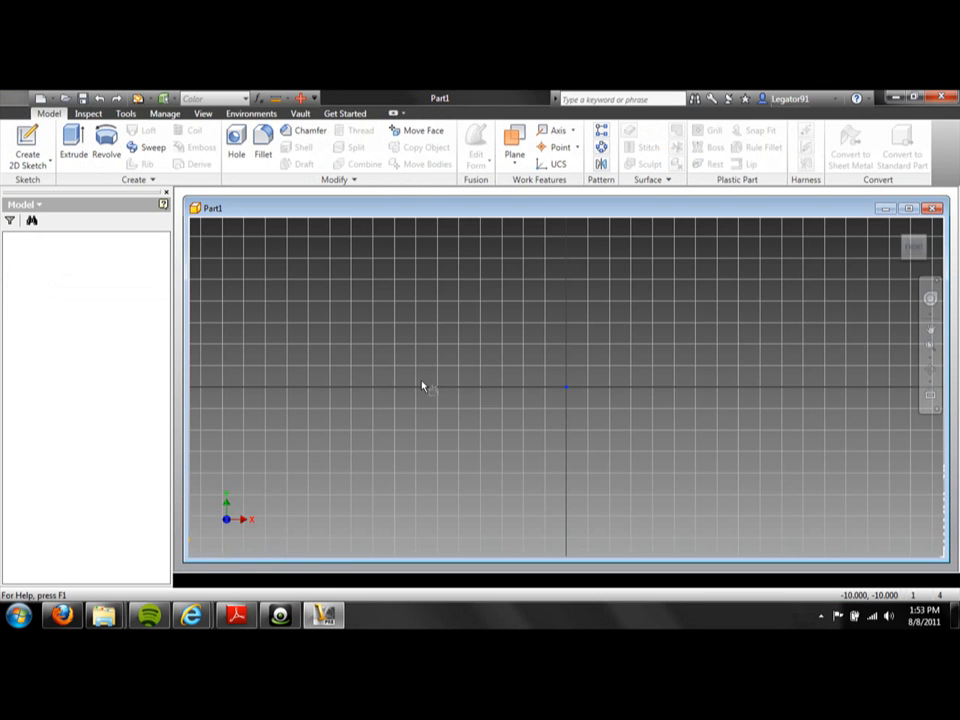
click(911, 209)
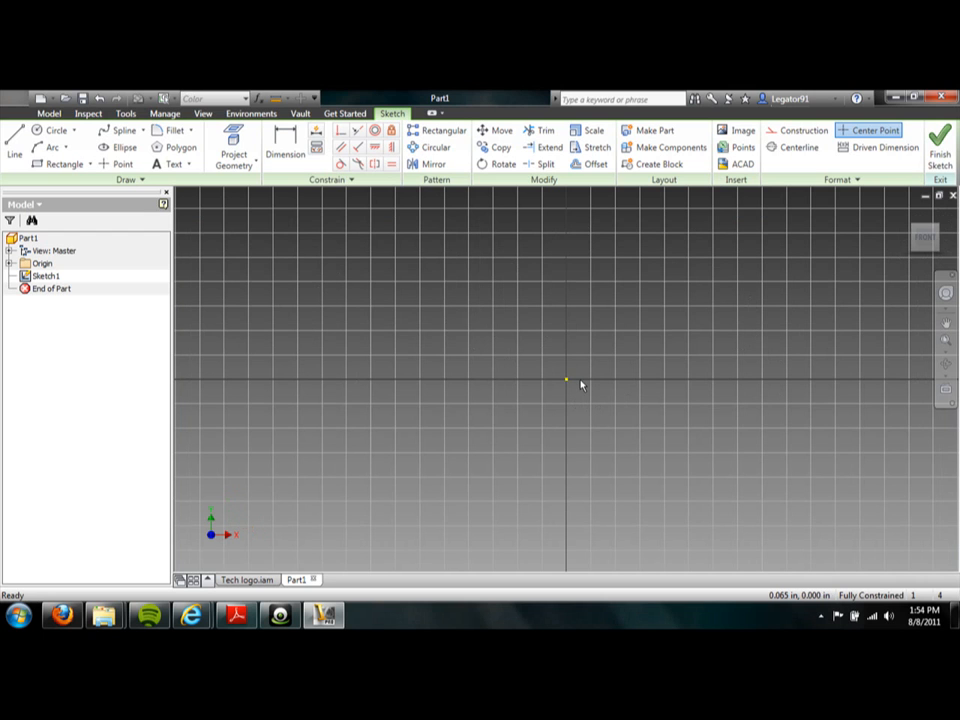
Step: Examine the empty sketch plane from several angles by panning, zooming and orbiting, ending with a straight-on view
click(935, 232)
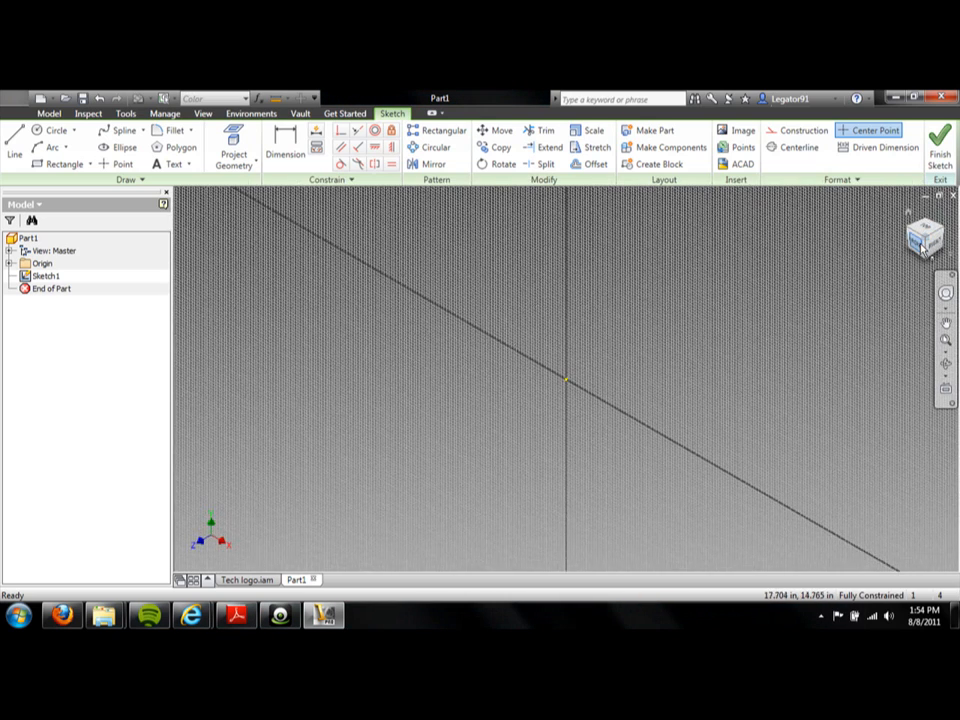
click(922, 248)
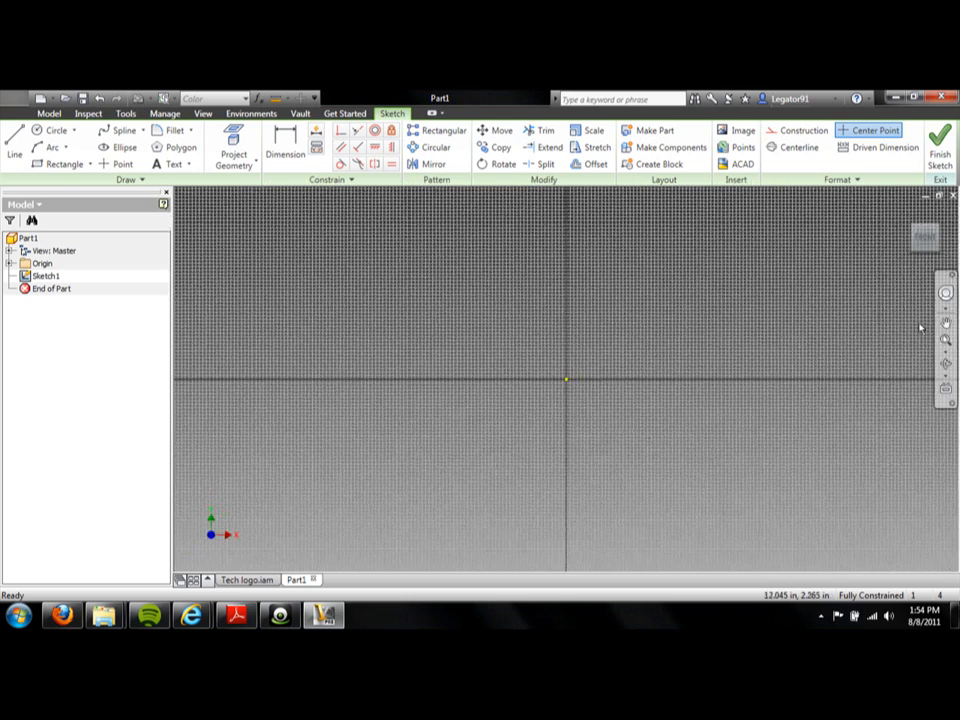
click(946, 322)
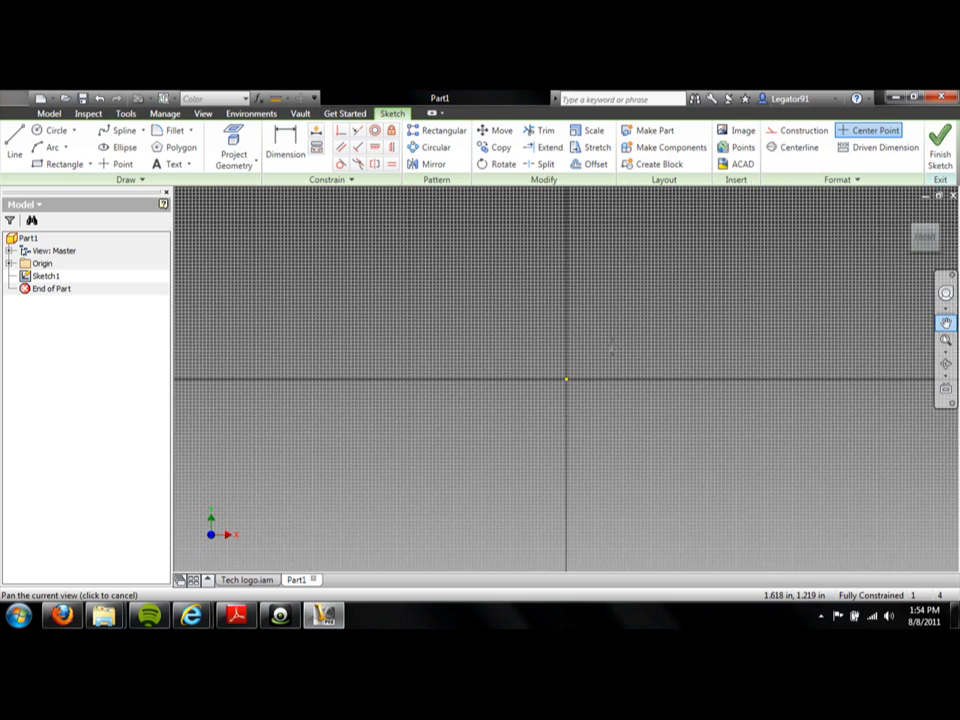
mouse_move(612, 349)
mouse_down()
mouse_move(646, 287)
mouse_move(523, 359)
mouse_move(655, 324)
mouse_move(597, 316)
mouse_up()
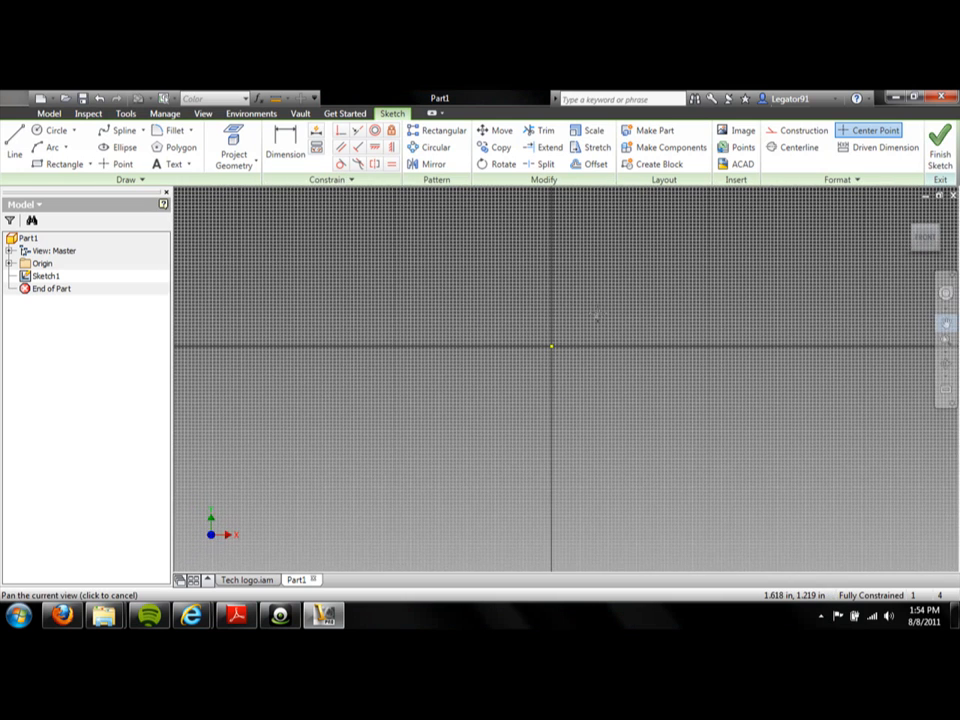
click(948, 342)
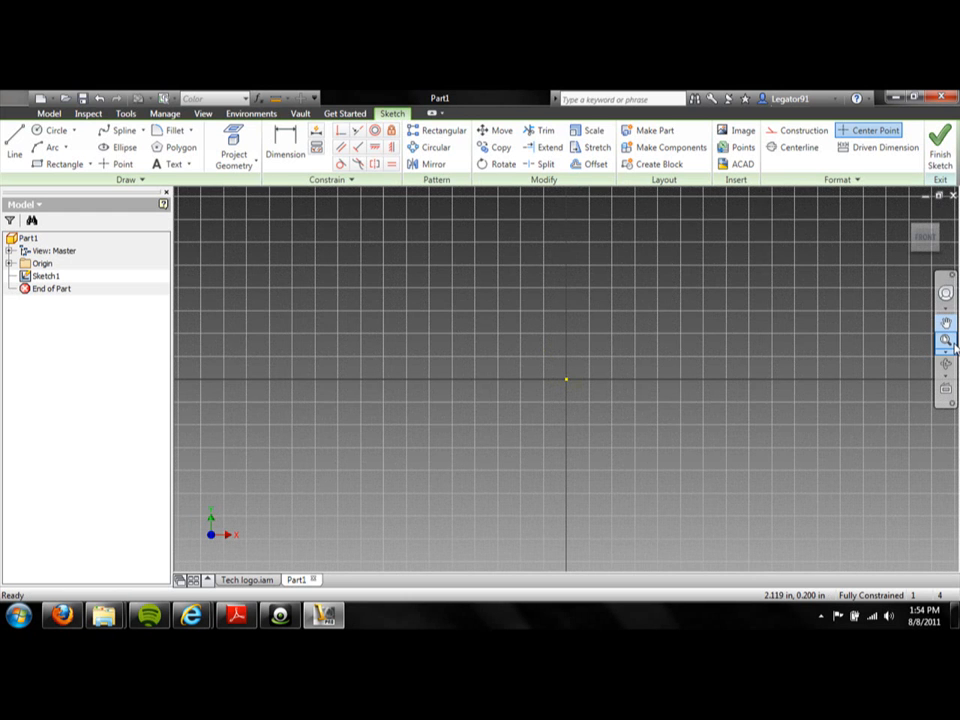
click(945, 364)
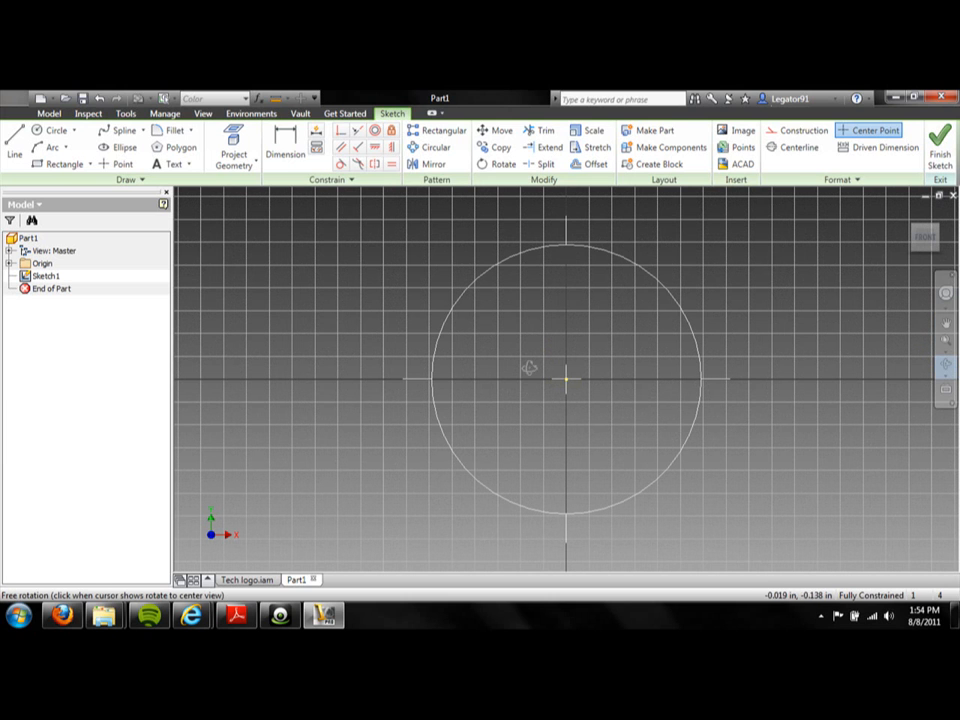
mouse_move(566, 358)
mouse_down()
mouse_move(591, 354)
mouse_move(663, 373)
mouse_move(506, 334)
mouse_move(440, 390)
mouse_move(565, 383)
mouse_up()
key(Escape)
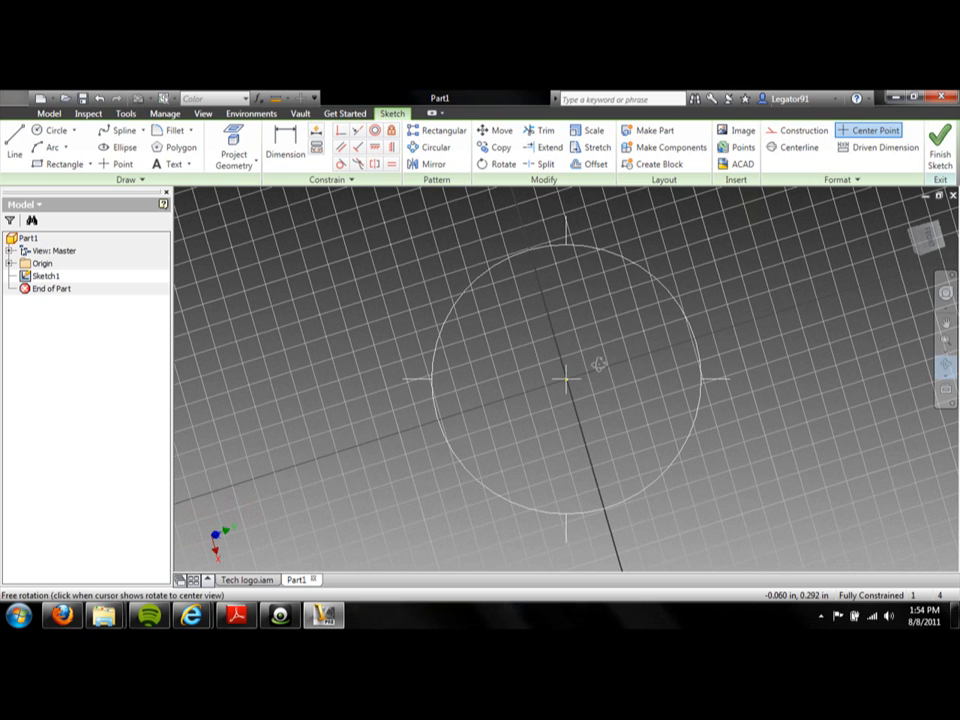
mouse_move(600, 364)
mouse_down()
mouse_move(523, 358)
mouse_move(489, 378)
mouse_move(611, 343)
mouse_move(546, 348)
mouse_move(461, 319)
mouse_move(521, 270)
mouse_move(574, 313)
mouse_up()
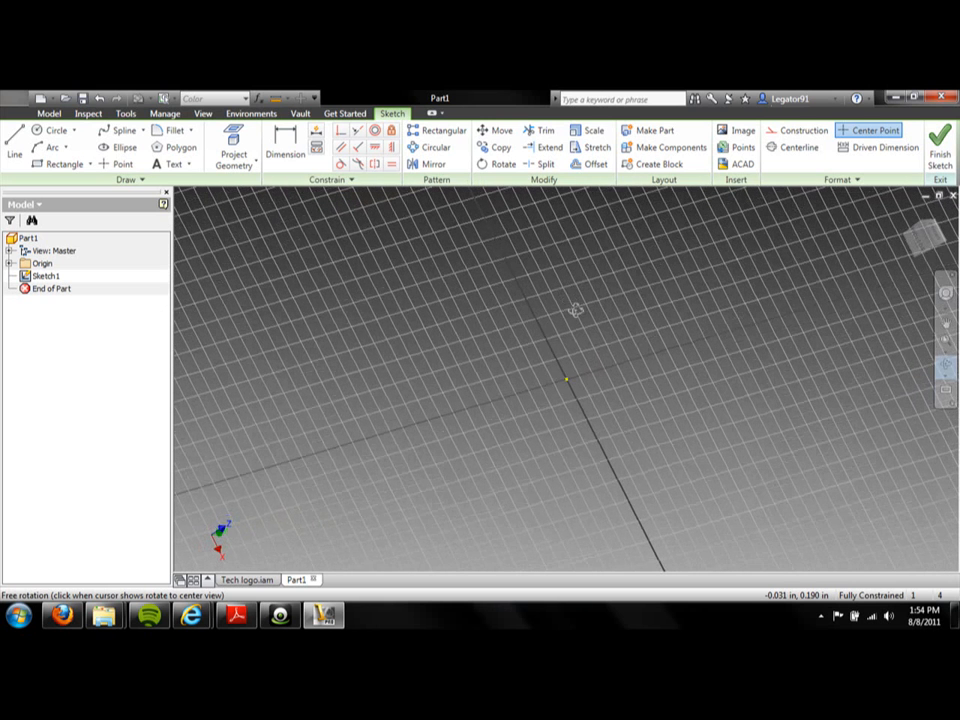
click(947, 297)
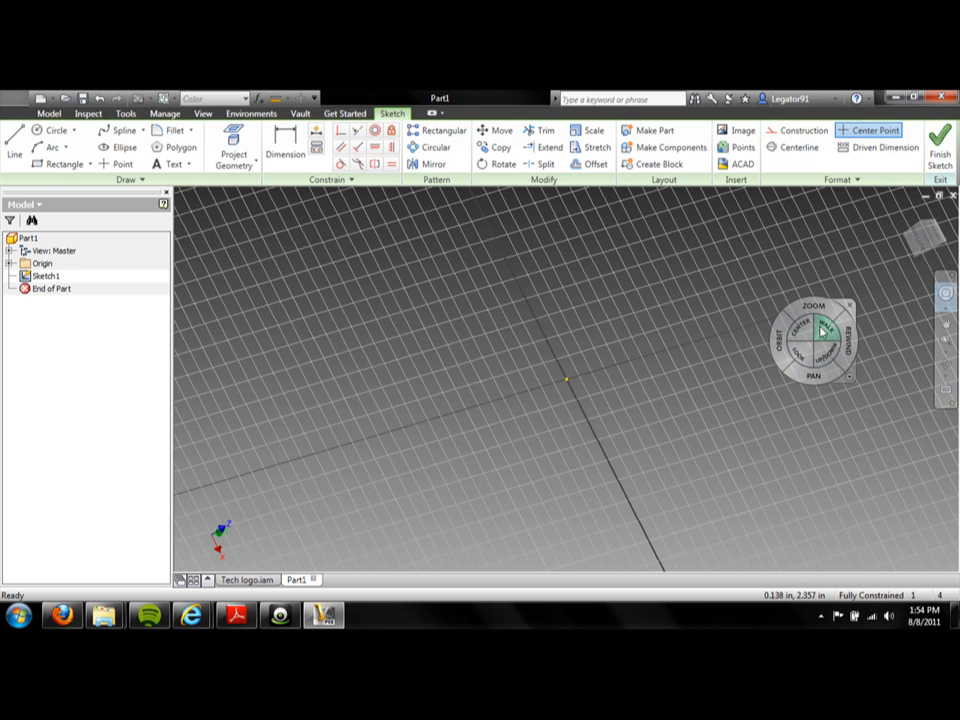
click(945, 295)
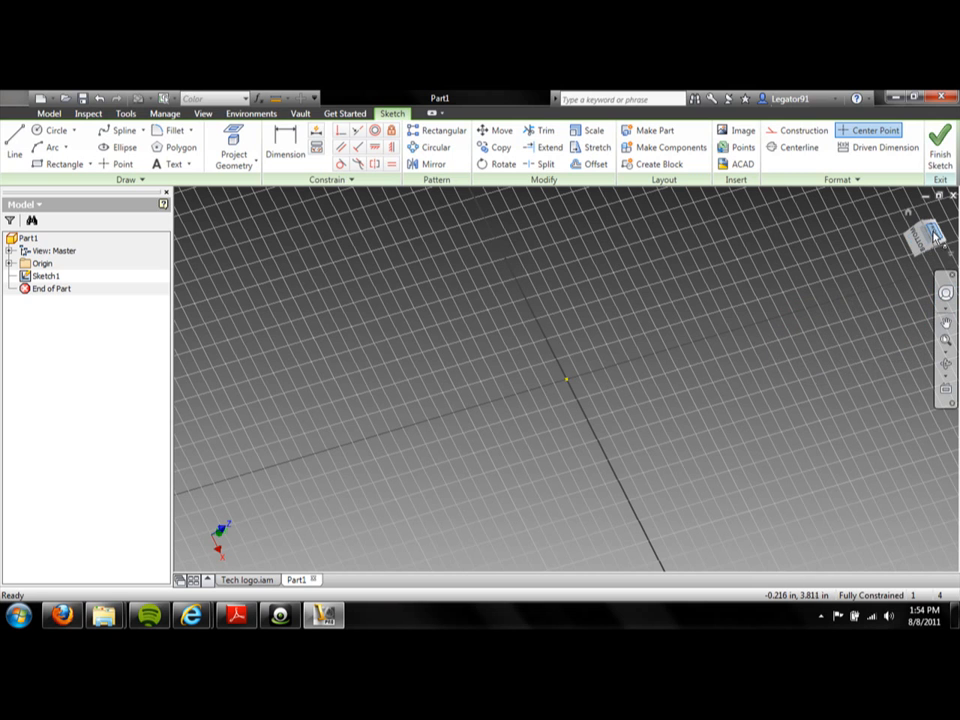
click(920, 243)
scroll(594, 383, up, 5)
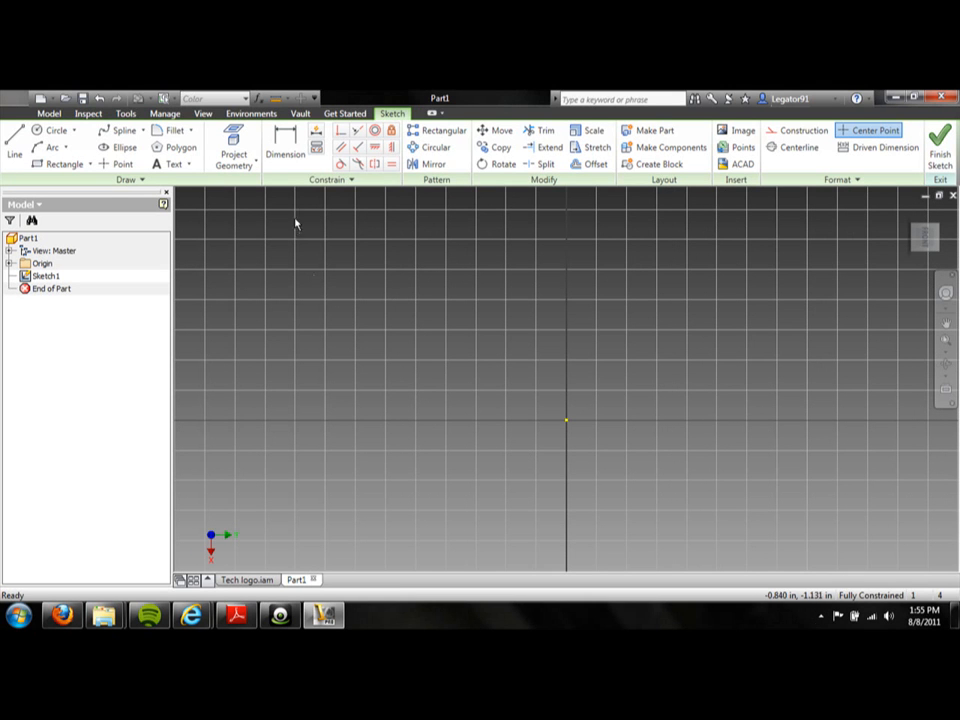
Step: Draw a vertical line 1 in long upward from the sketch origin with the Line tool
click(17, 145)
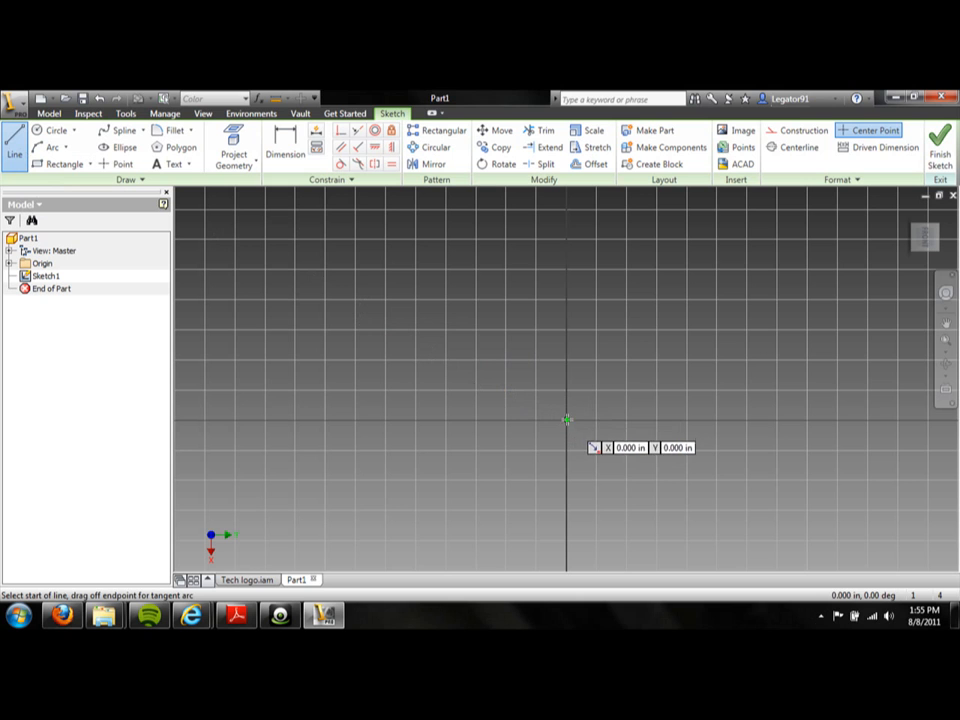
click(567, 421)
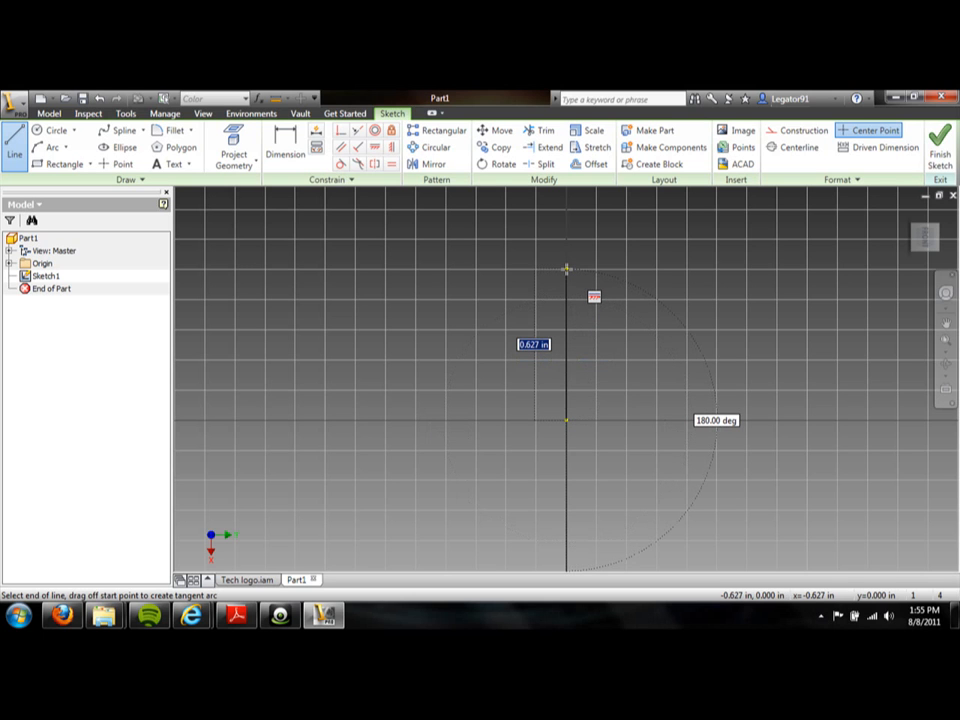
text(1)
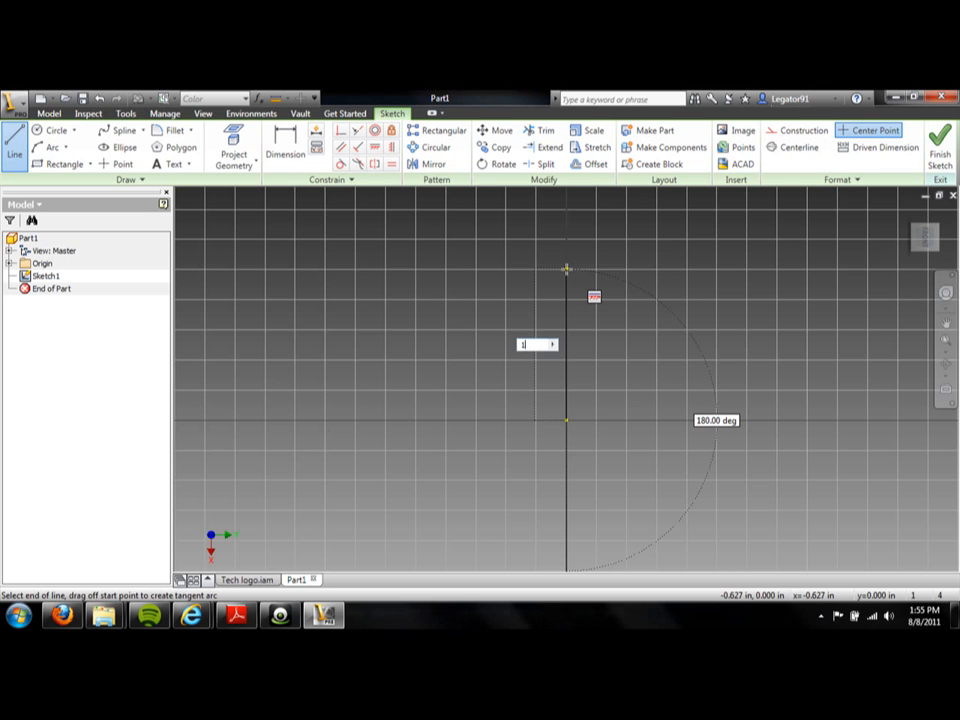
key(Return)
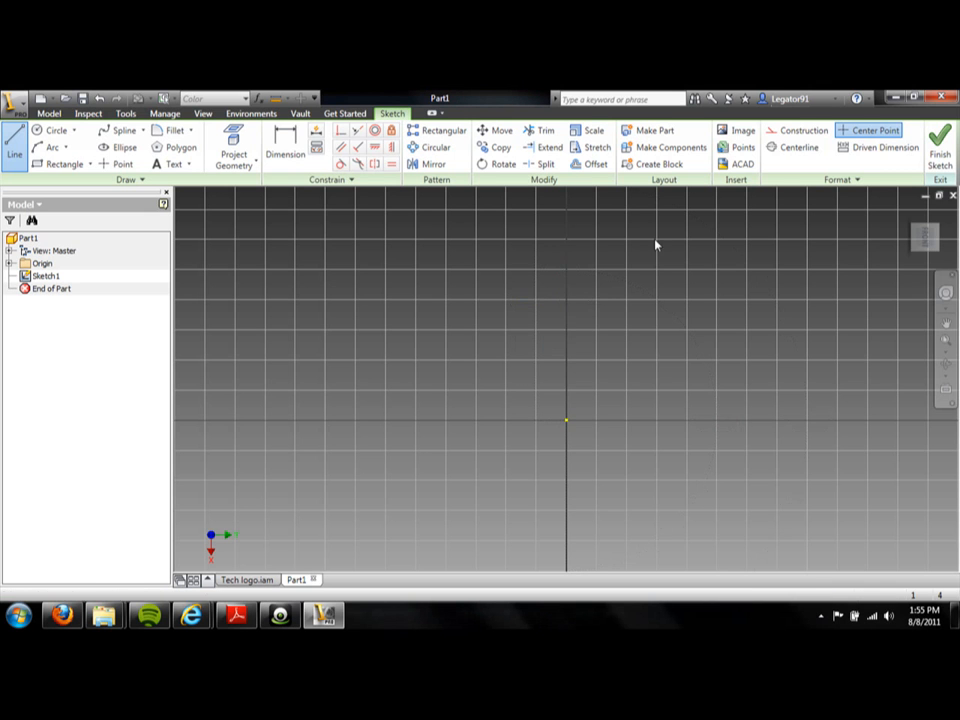
Step: Draw the other three sides to form a closed rectangle about 0.76 in wide, ending back at the origin
scroll(622, 285, down, 5)
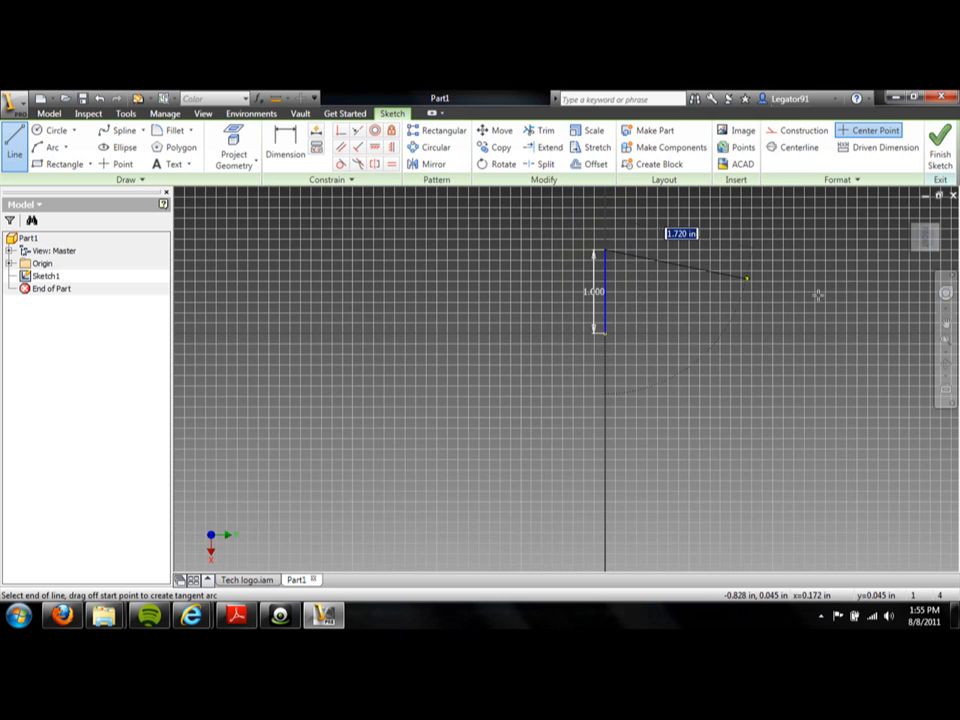
scroll(625, 262, down, 2)
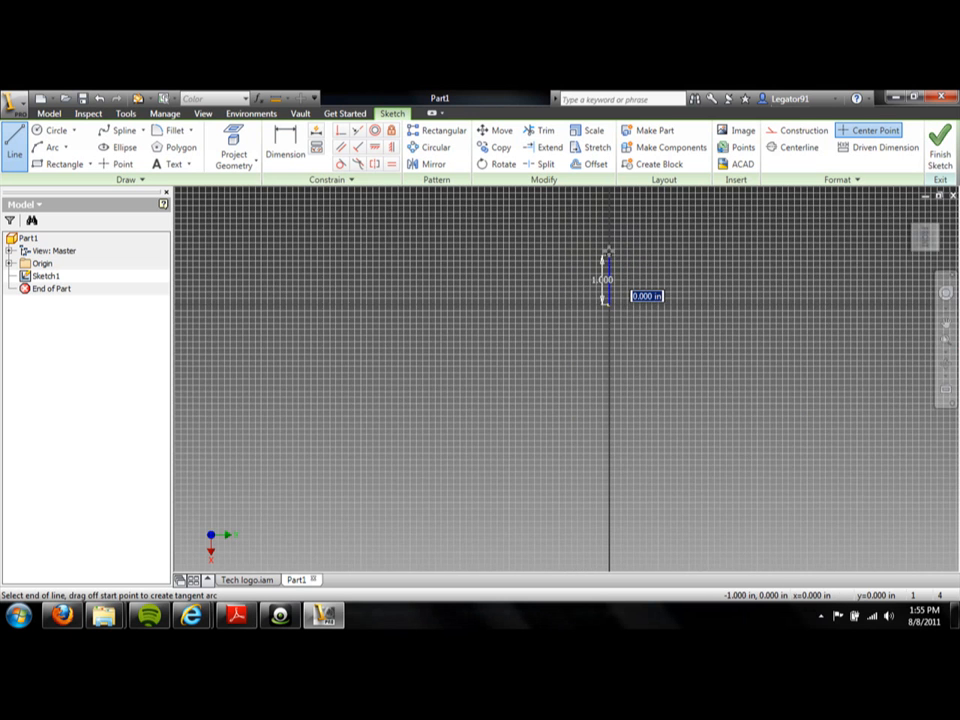
scroll(625, 262, up, 4)
scroll(607, 249, up, 3)
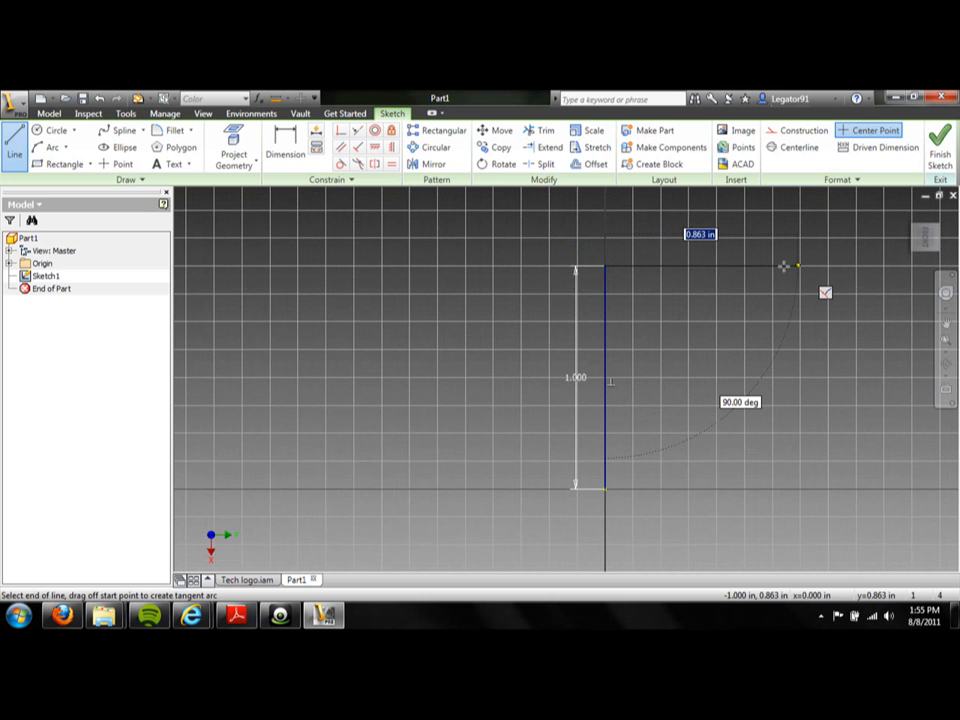
click(773, 266)
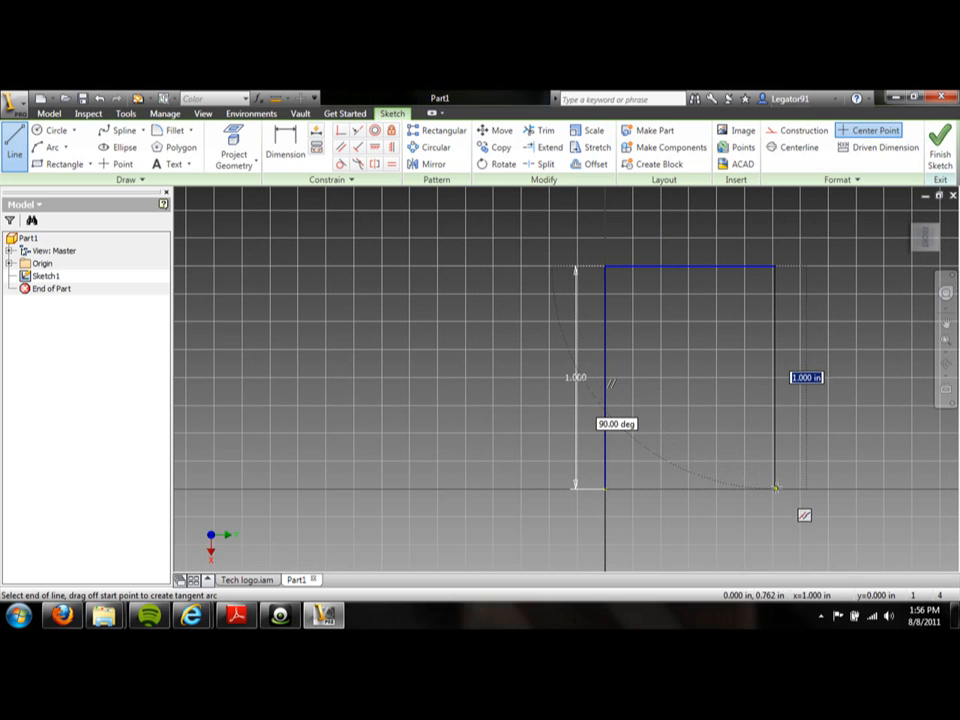
click(775, 488)
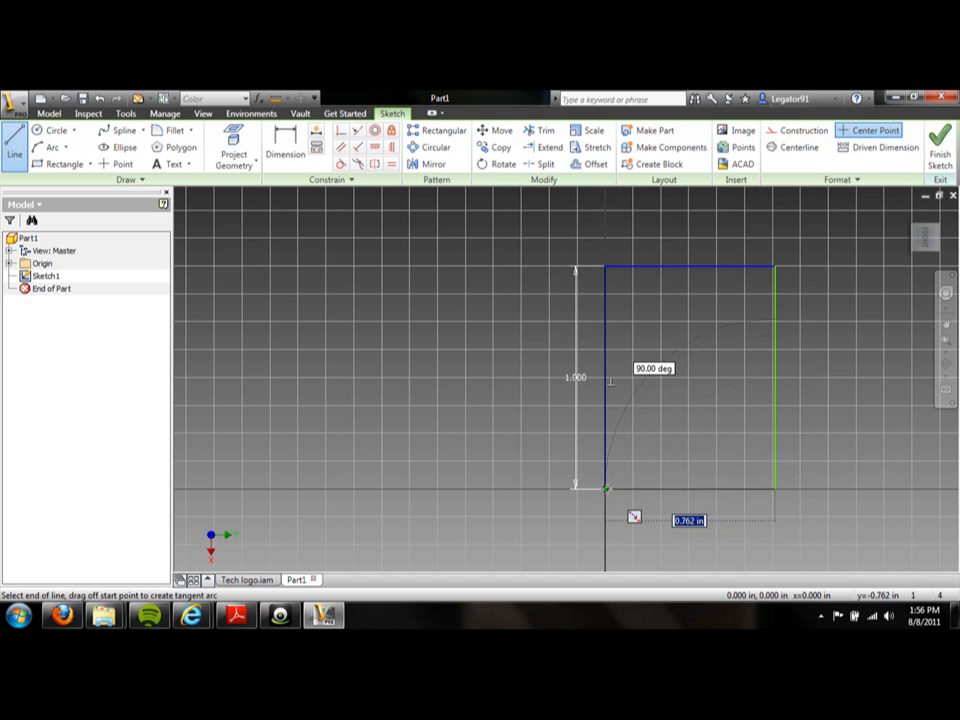
click(607, 490)
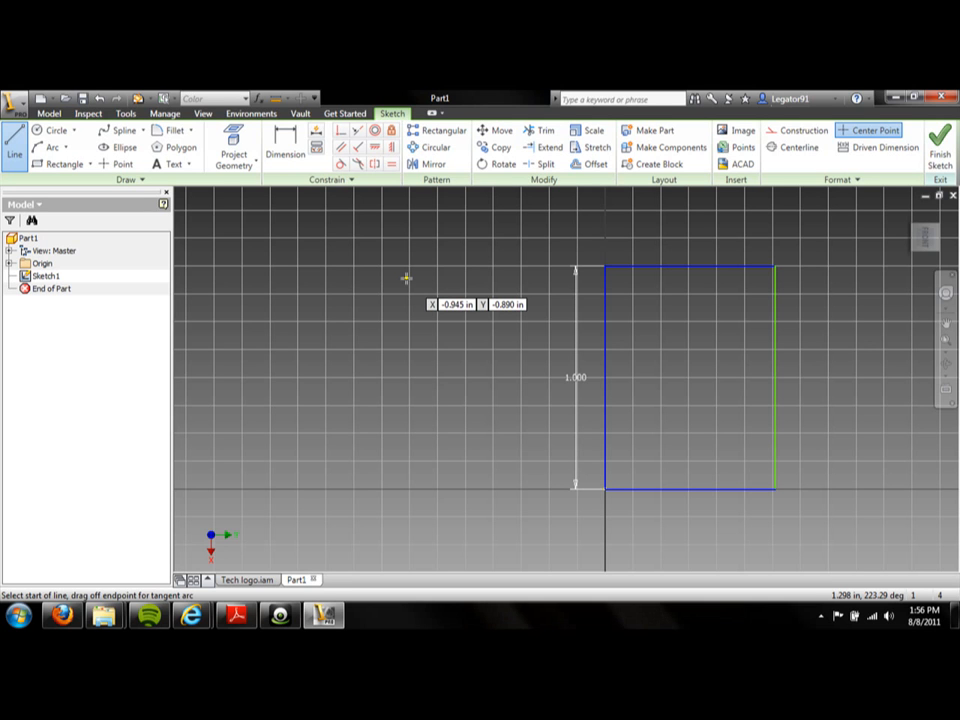
Step: Dimension the rectangle's upper side and set its length to 1 in
click(285, 155)
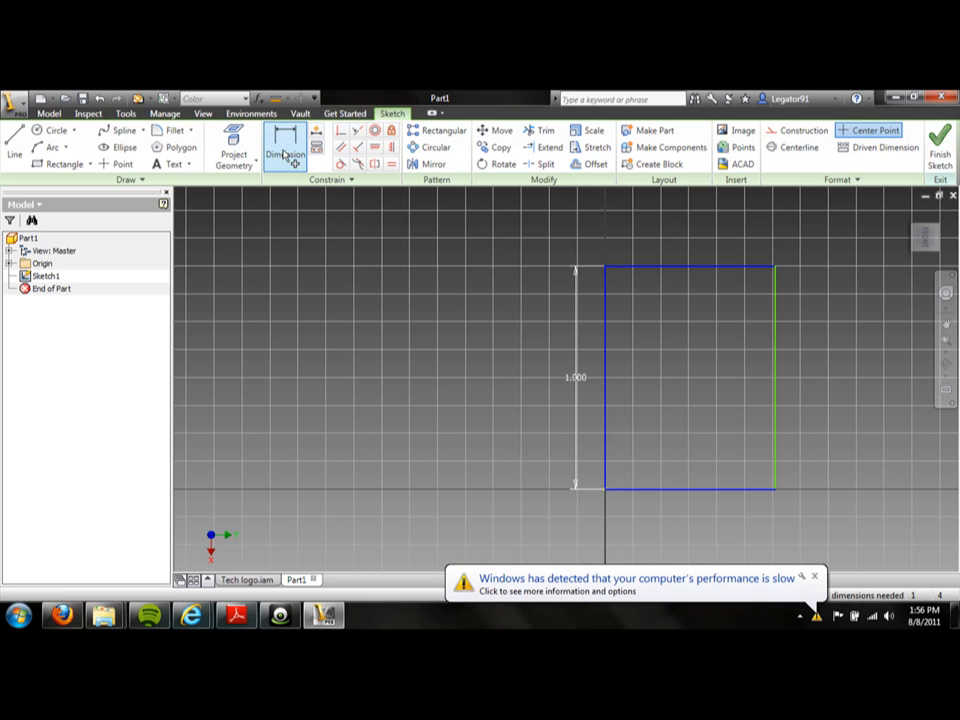
click(661, 272)
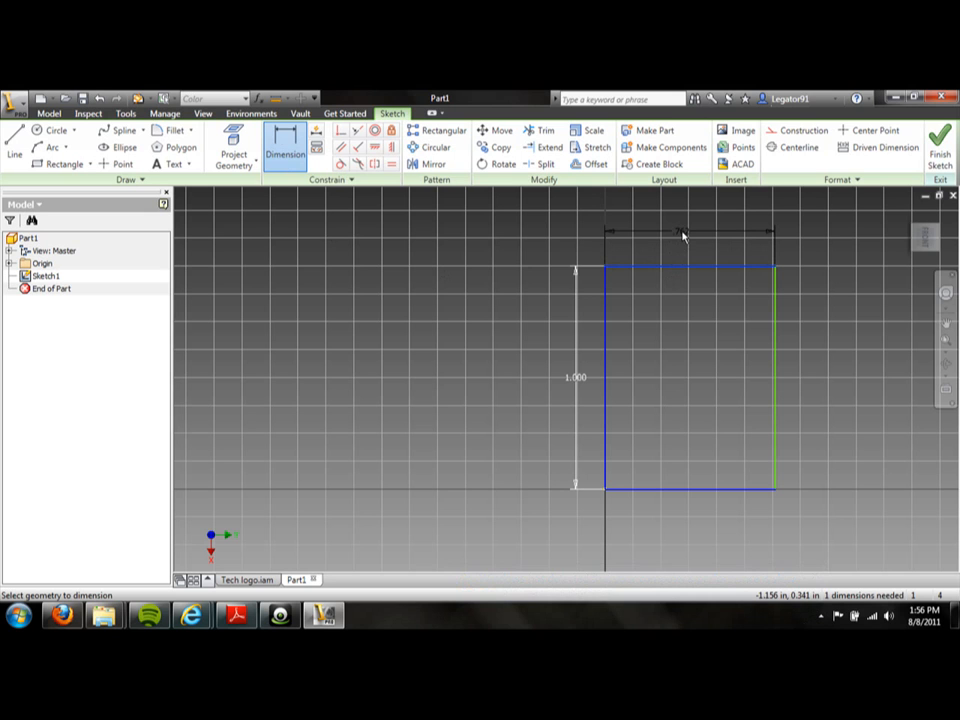
click(682, 236)
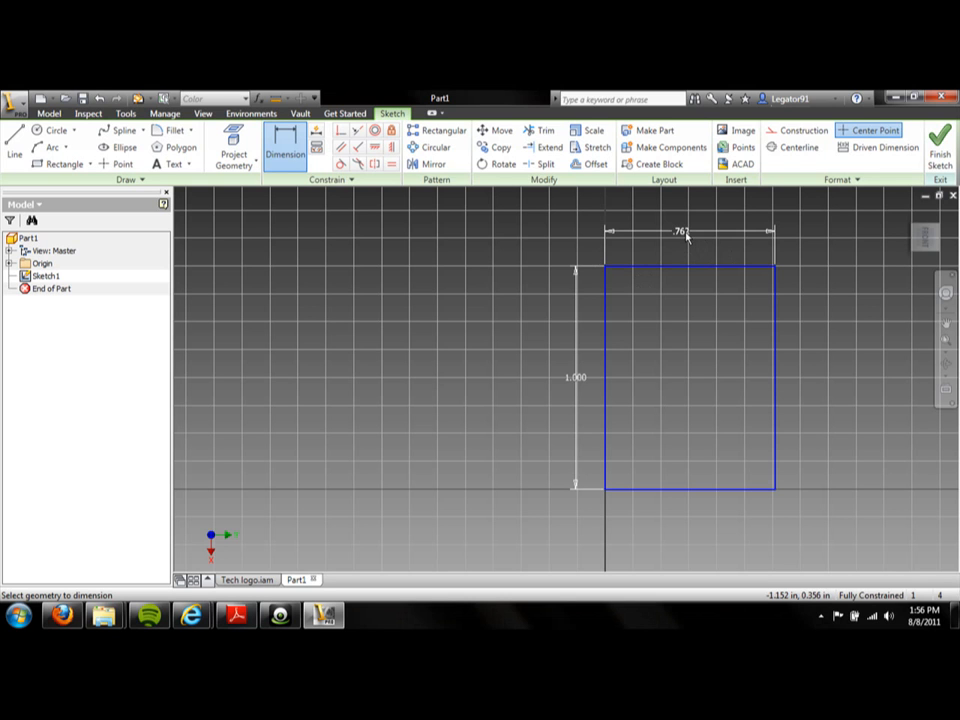
double_click(688, 236)
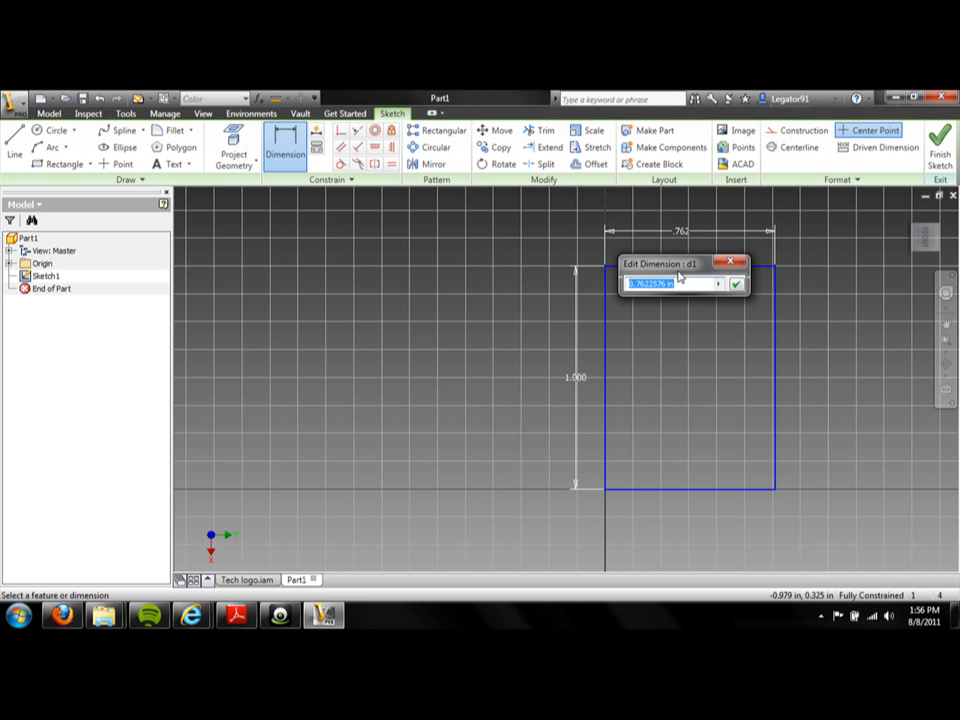
text(1)
key(Return)
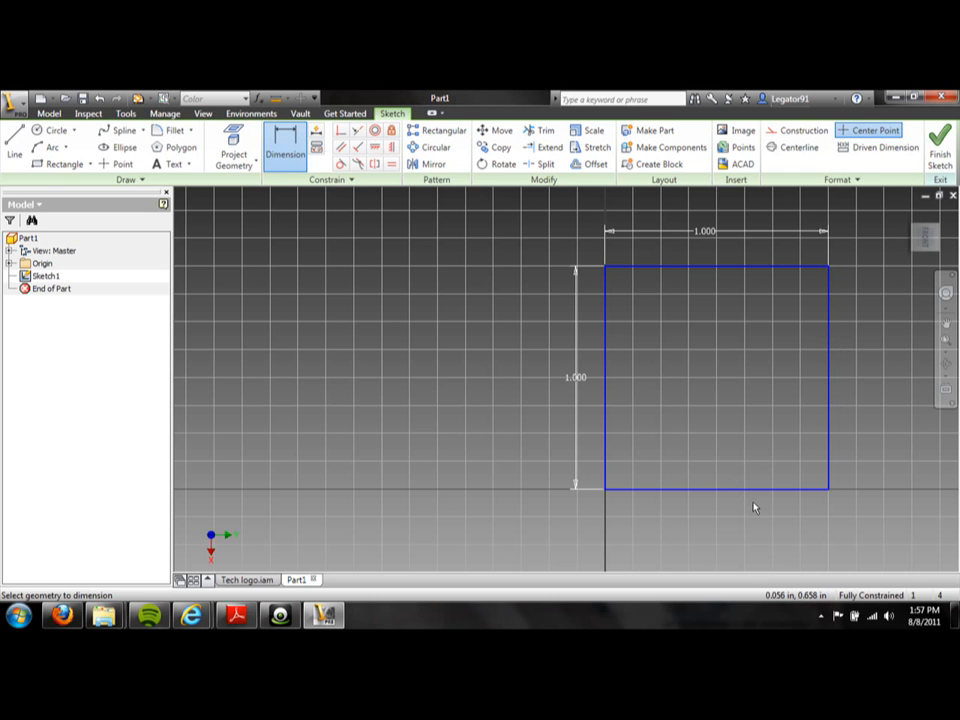
Step: Dimension the square's right side as a driven dimension, accepting the over-constraint notice
click(829, 377)
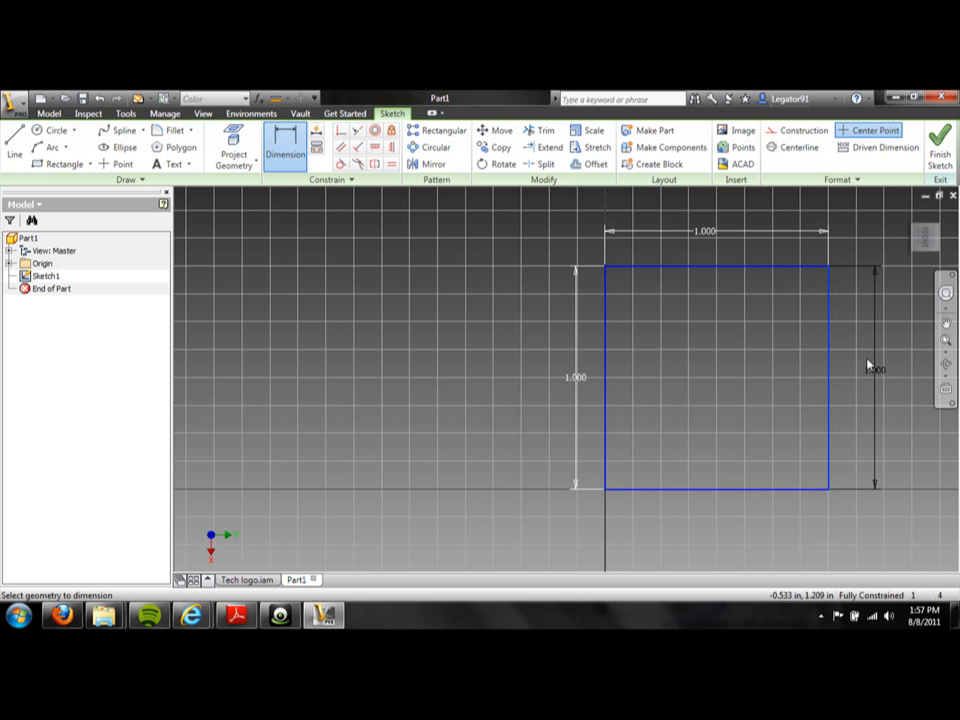
click(872, 369)
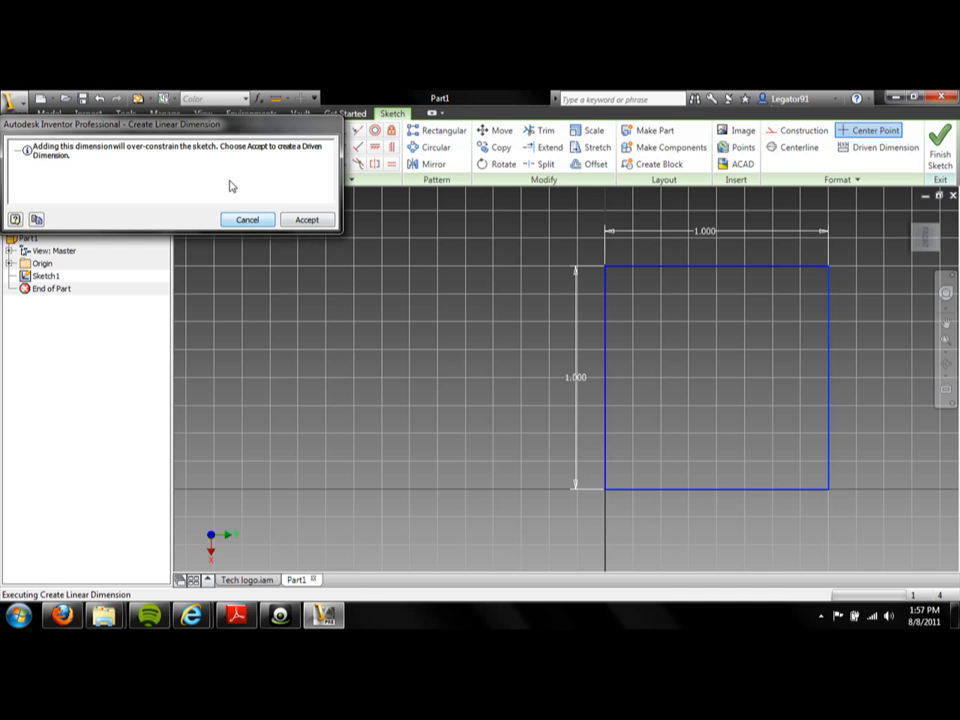
click(307, 220)
click(884, 372)
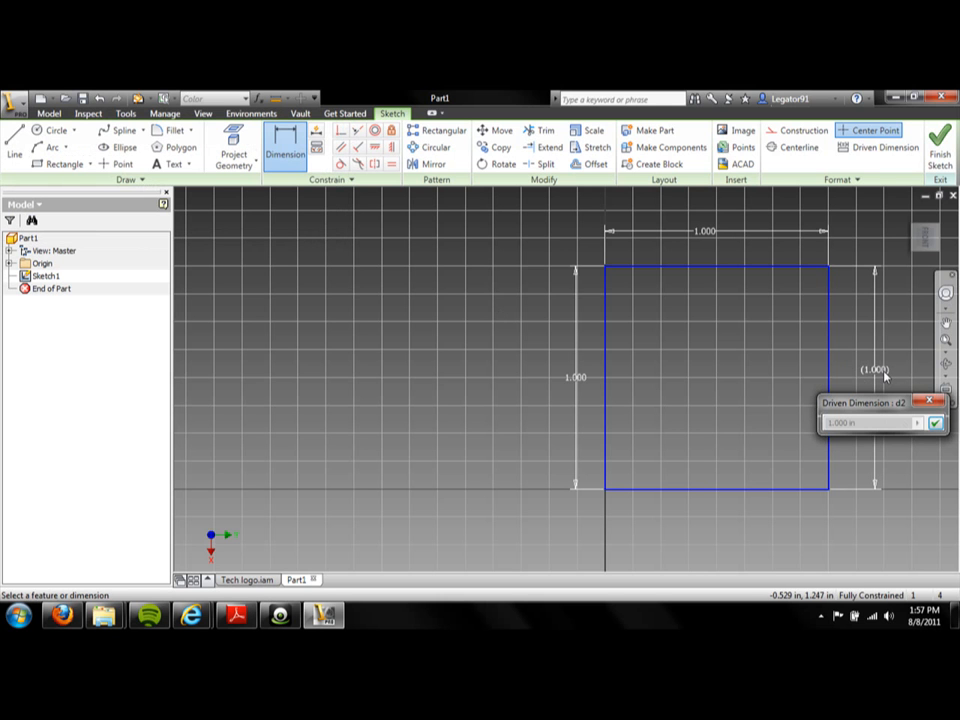
click(935, 422)
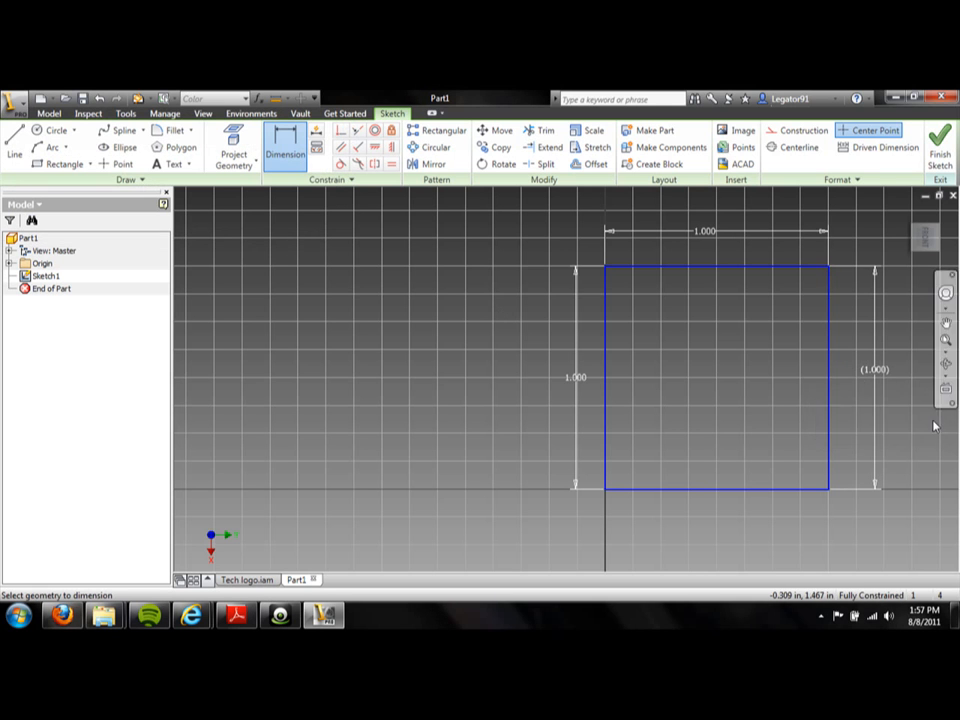
click(886, 383)
click(929, 405)
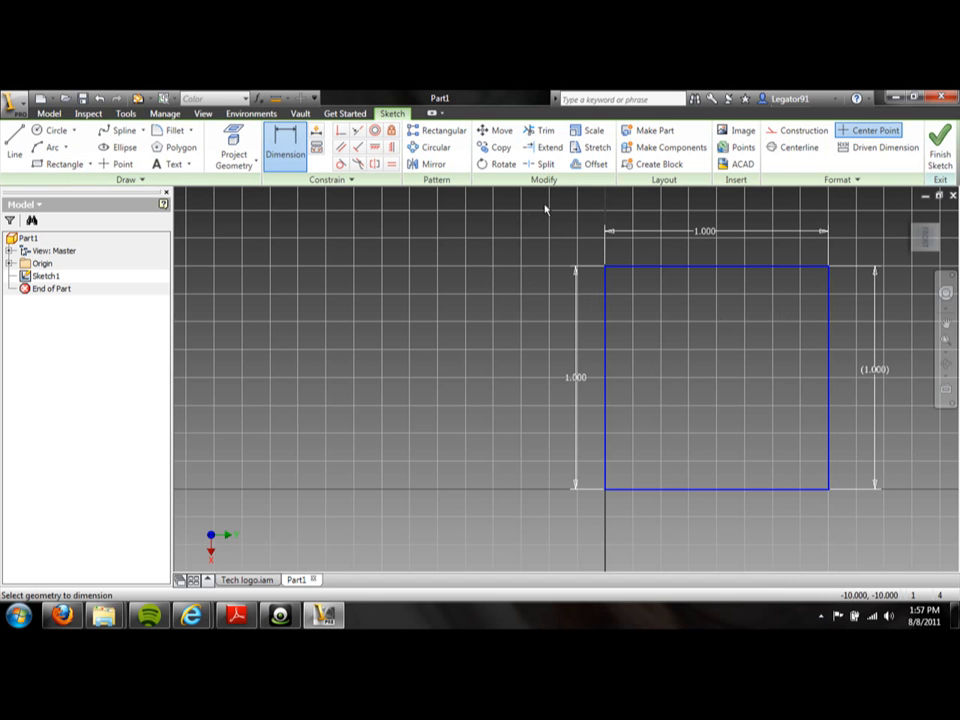
click(681, 268)
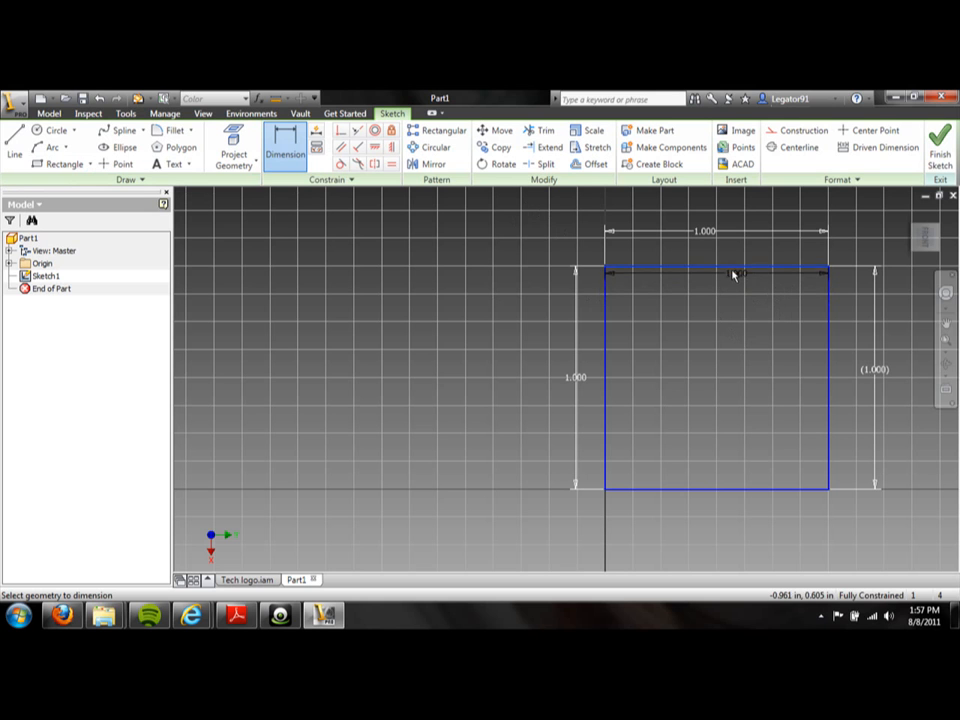
key(Escape)
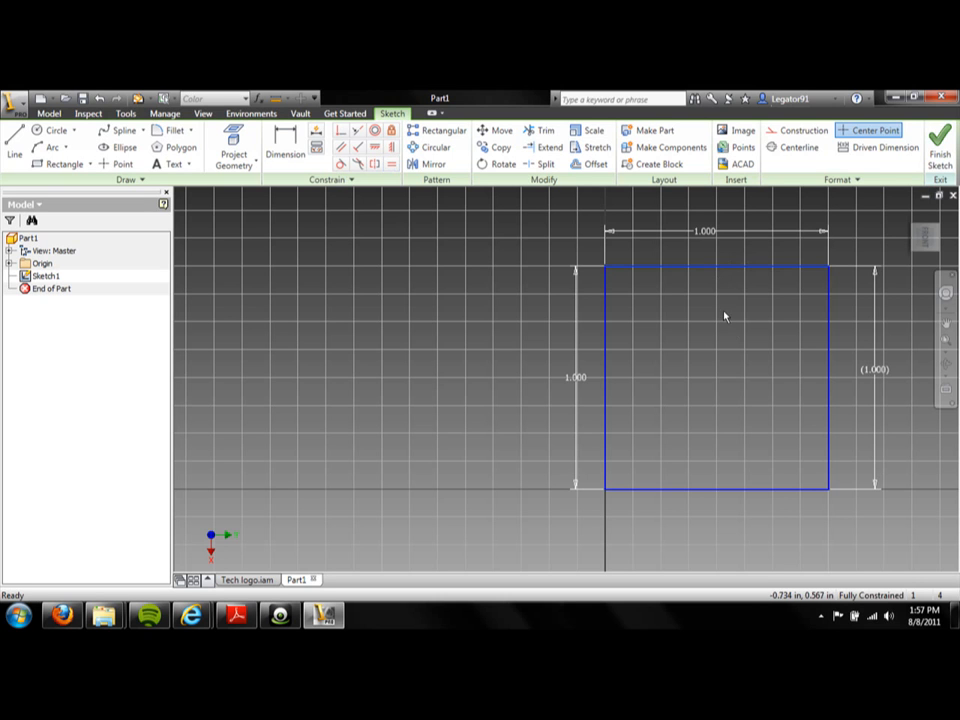
Step: Delete all four sides of the square so that the sketch is empty
key(e)
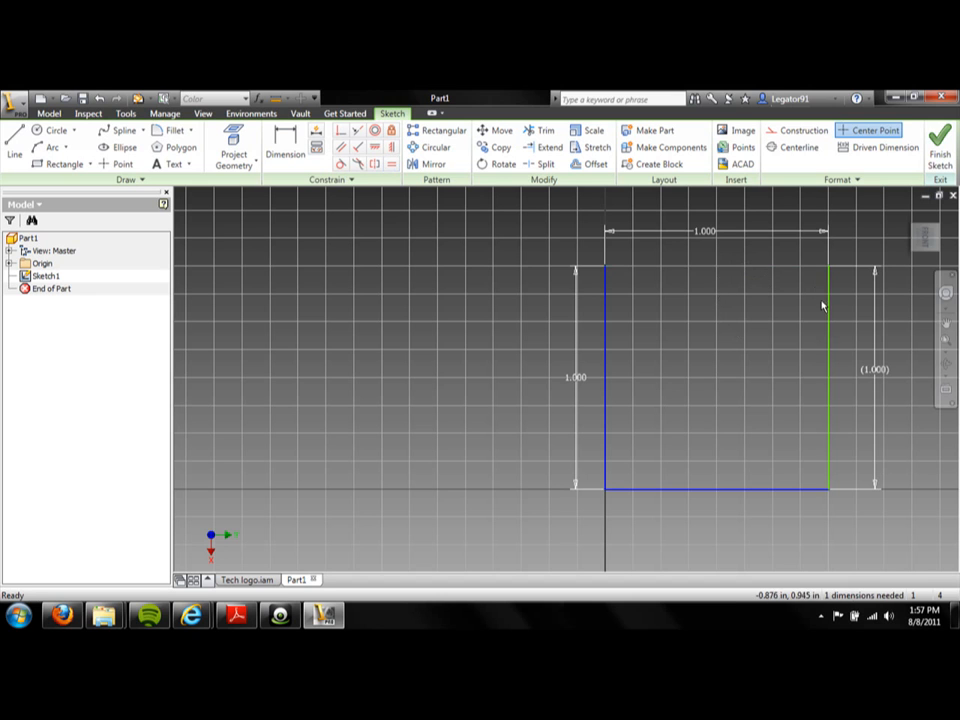
click(829, 312)
key(Delete)
click(759, 489)
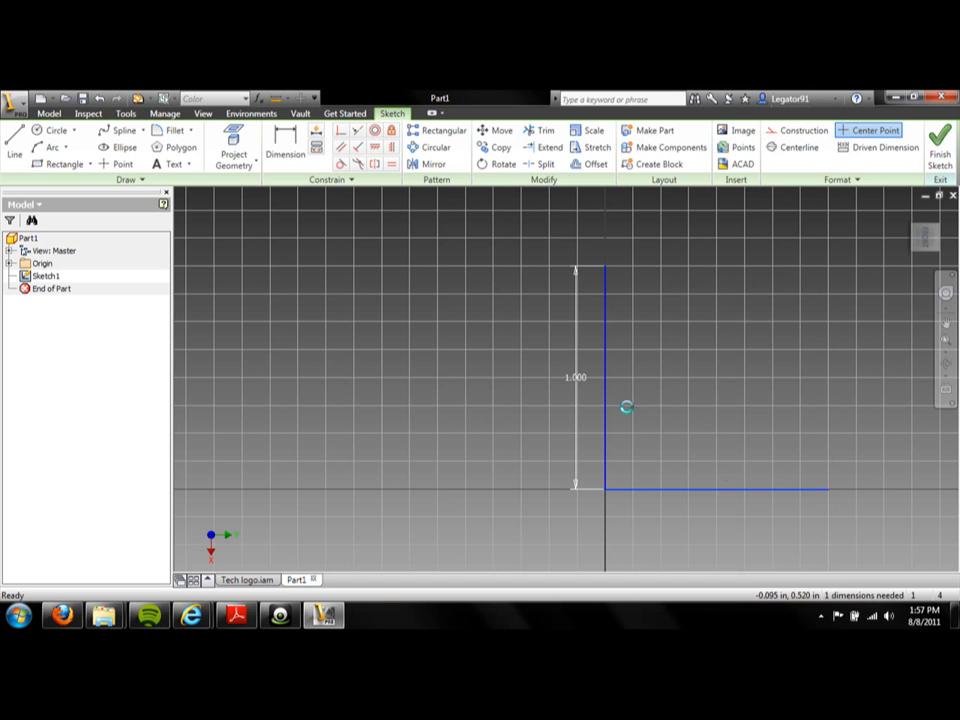
key(Delete)
click(604, 418)
key(Delete)
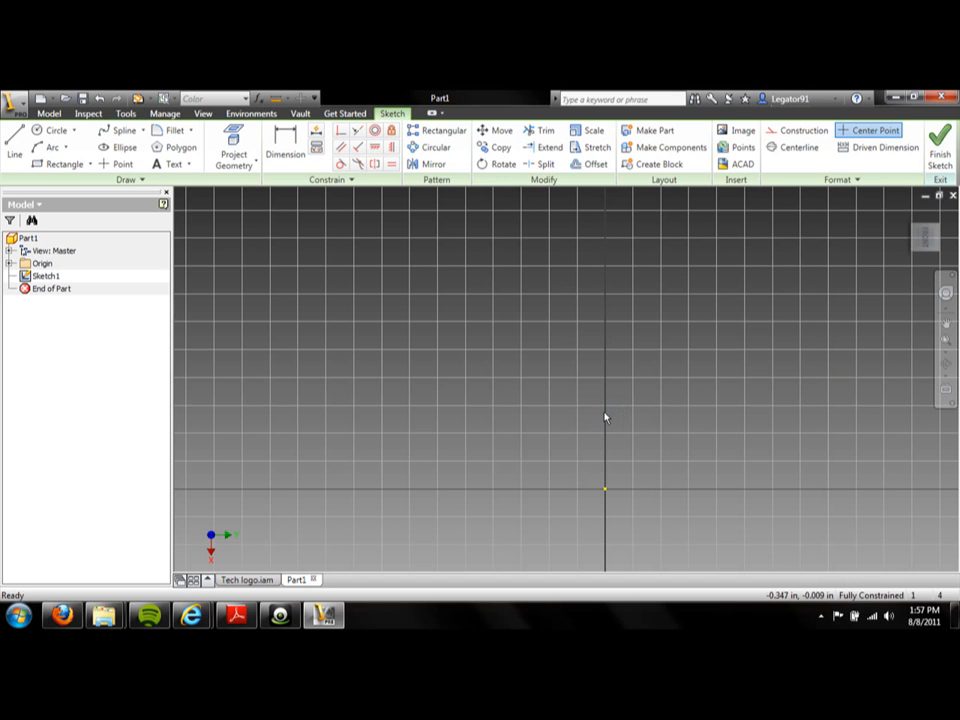
Step: Draw a two-point rectangle 1 in high and 1 in wide from the sketch origin
click(65, 165)
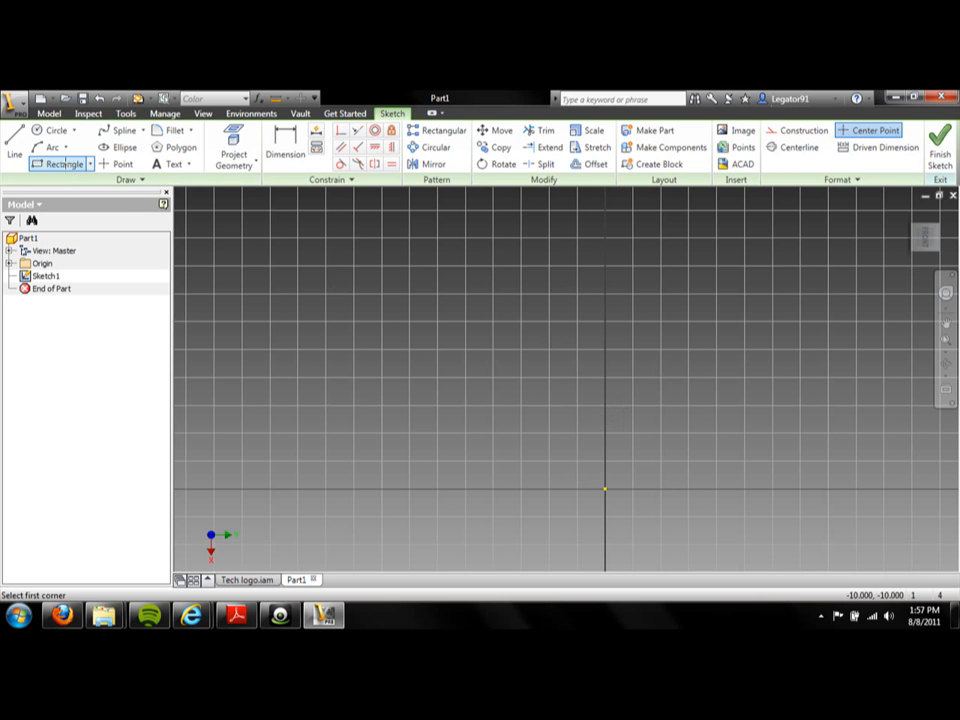
click(605, 489)
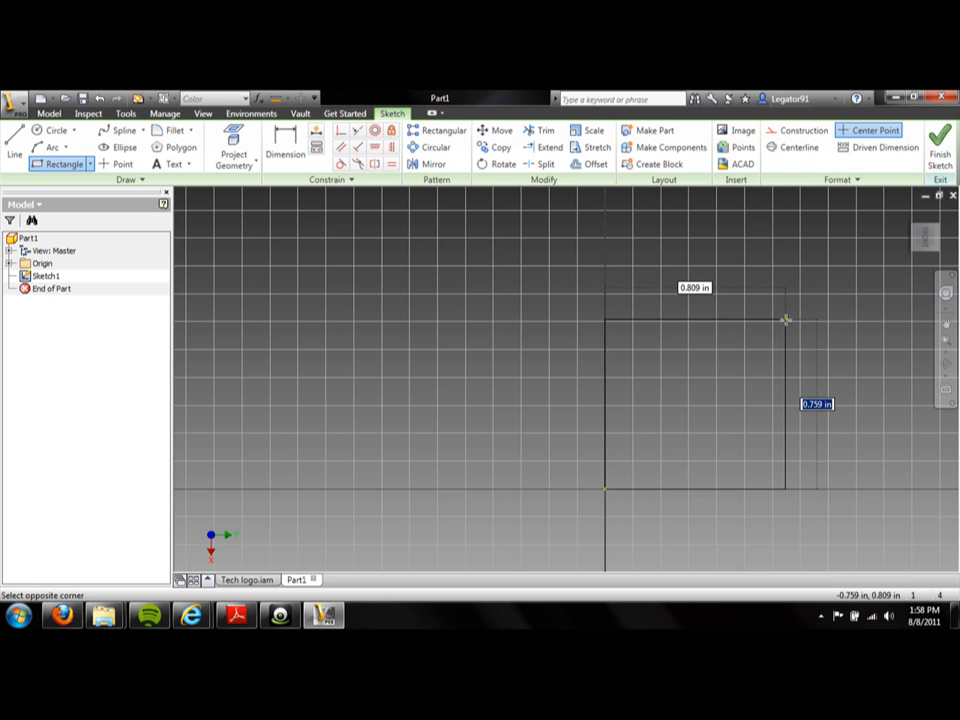
text(1)
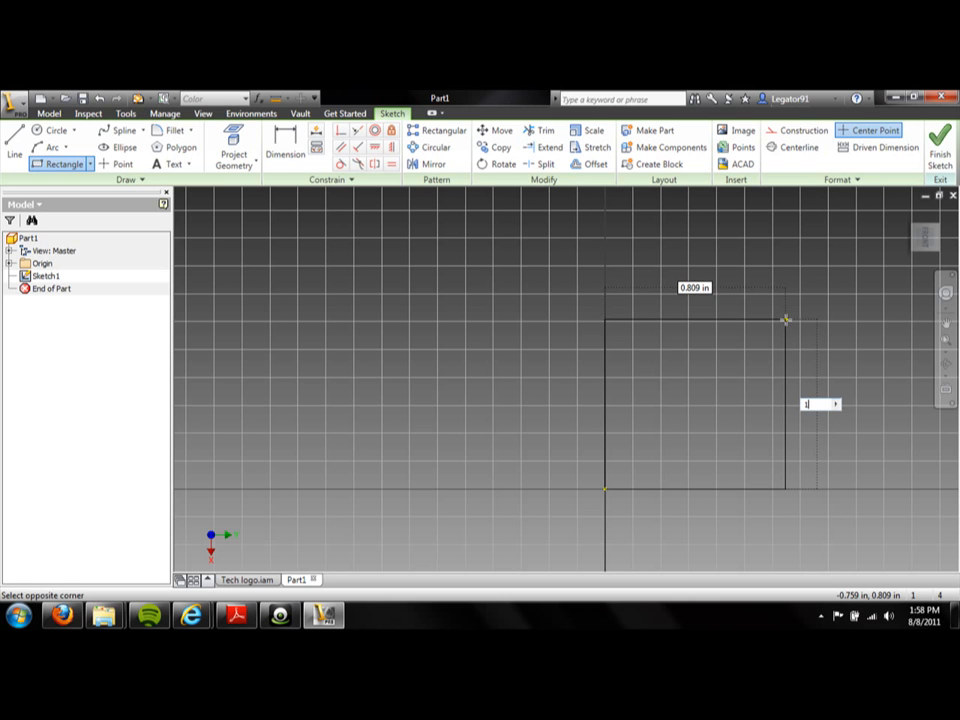
key(Tab)
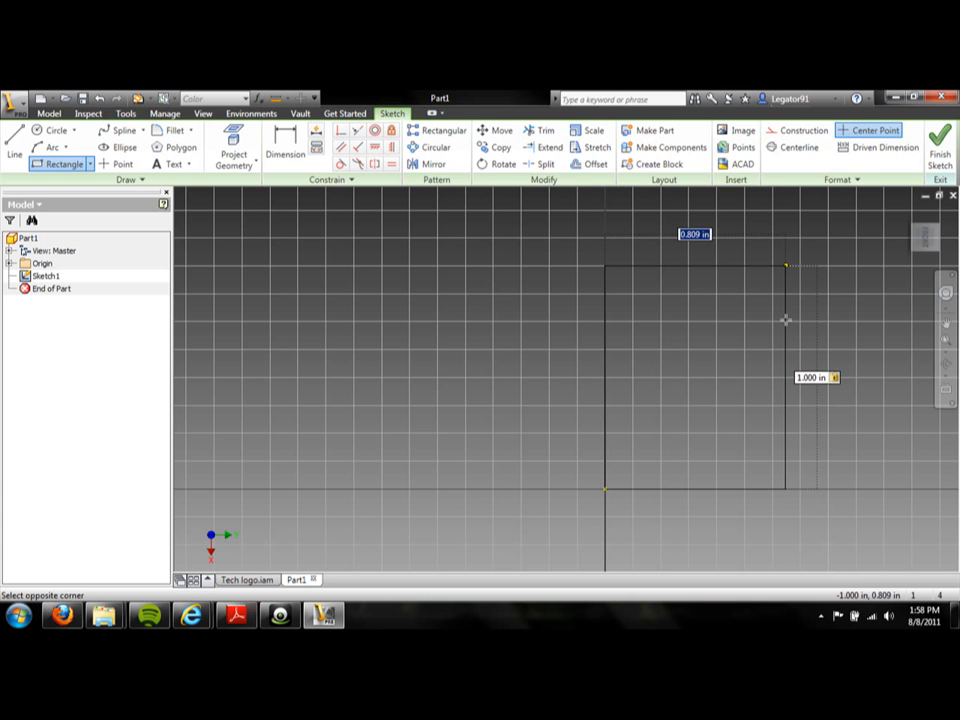
text(1)
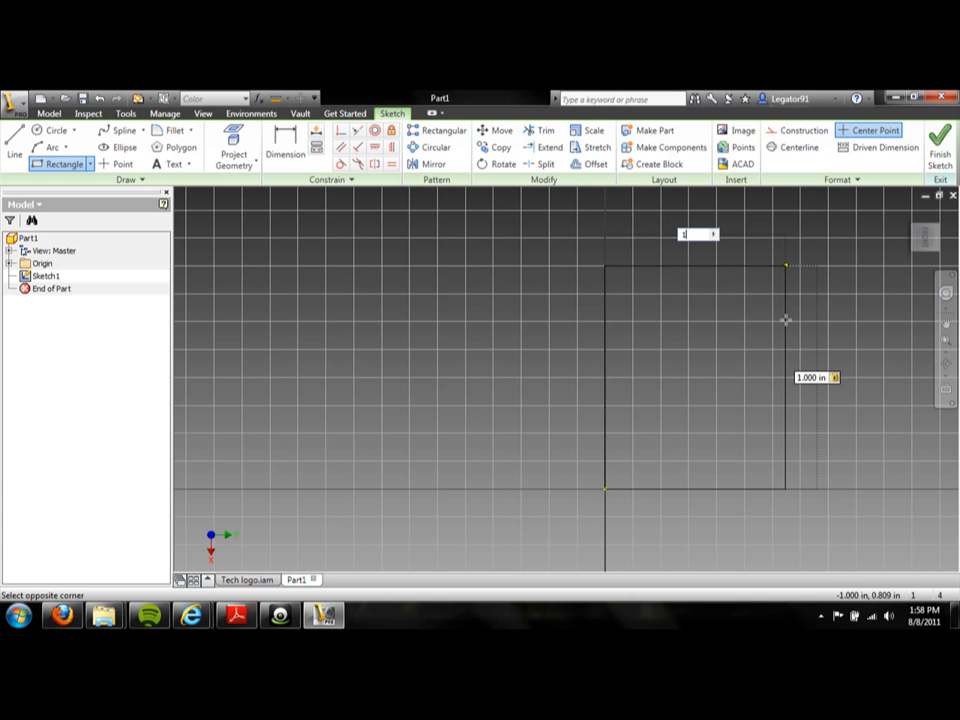
key(Tab)
key(Return)
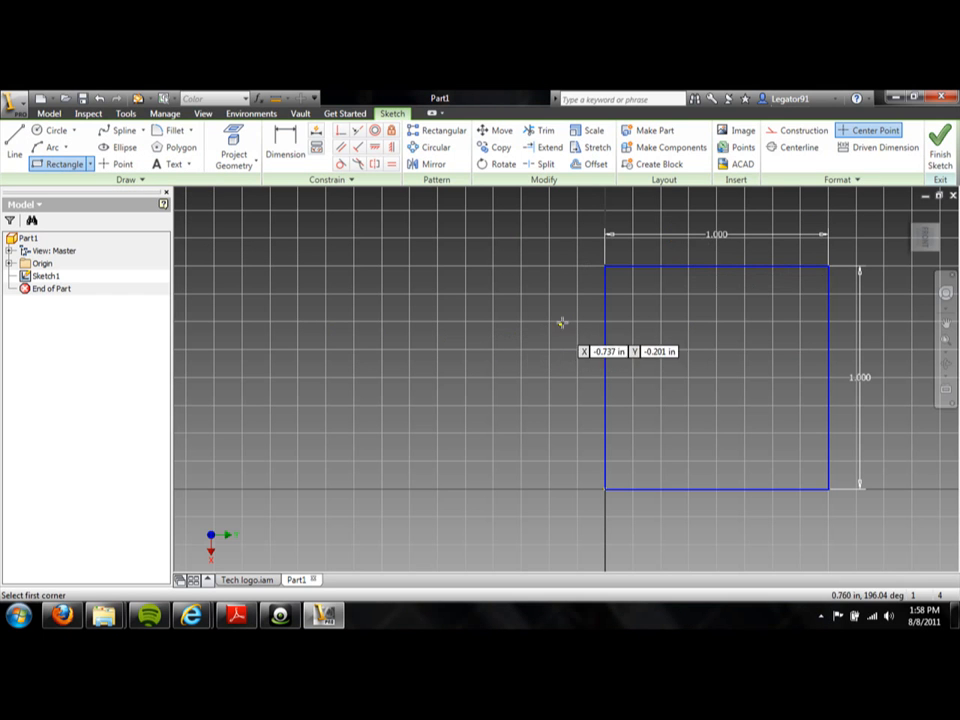
key(Escape)
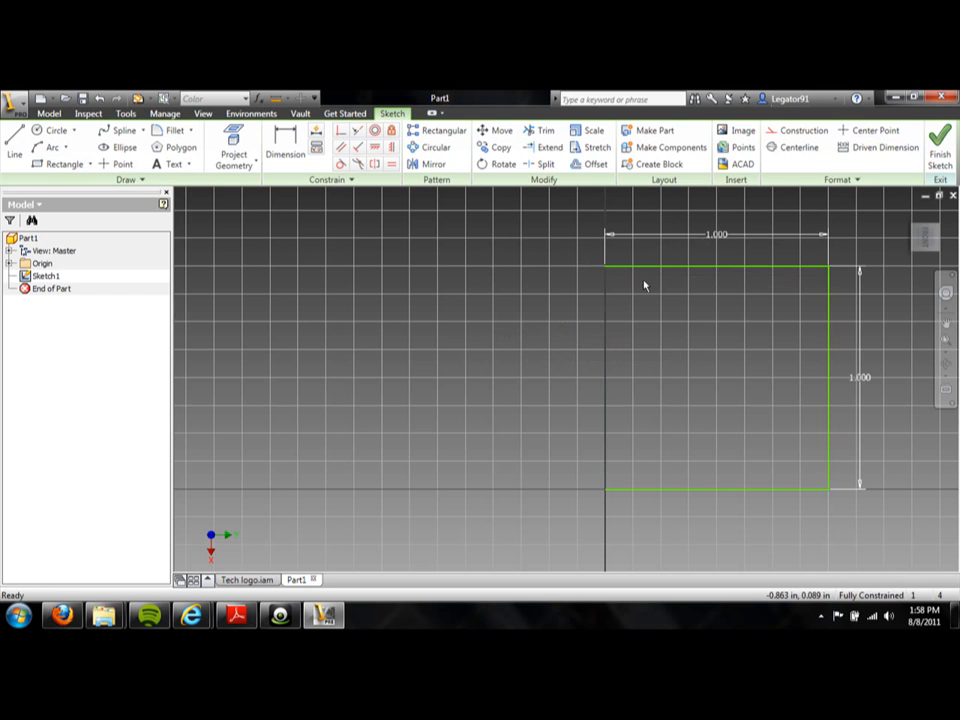
Step: Delete the lines of the 1 in rectangle from the sketch
click(654, 268)
key(Delete)
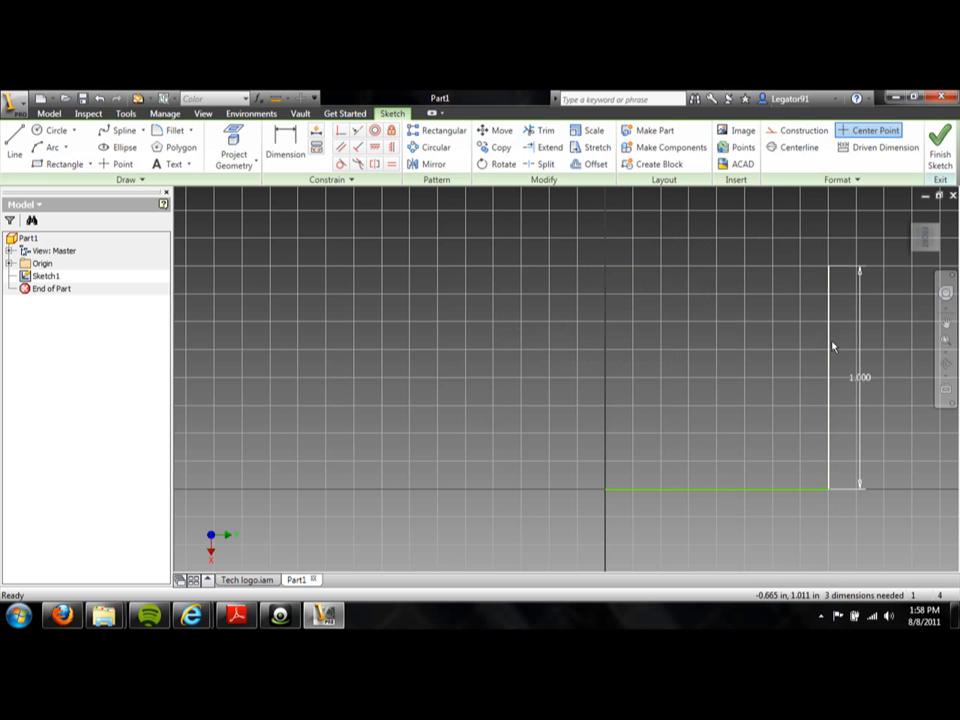
click(832, 347)
key(Delete)
click(750, 491)
key(Delete)
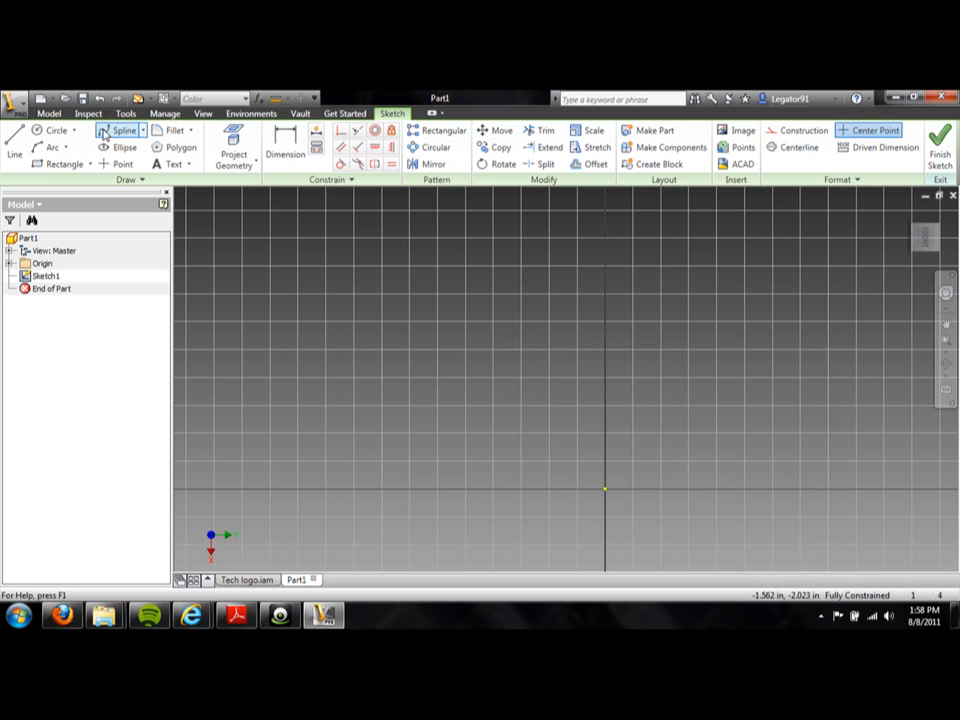
Step: Draw a circle 1 in in diameter centred on the sketch origin
click(56, 130)
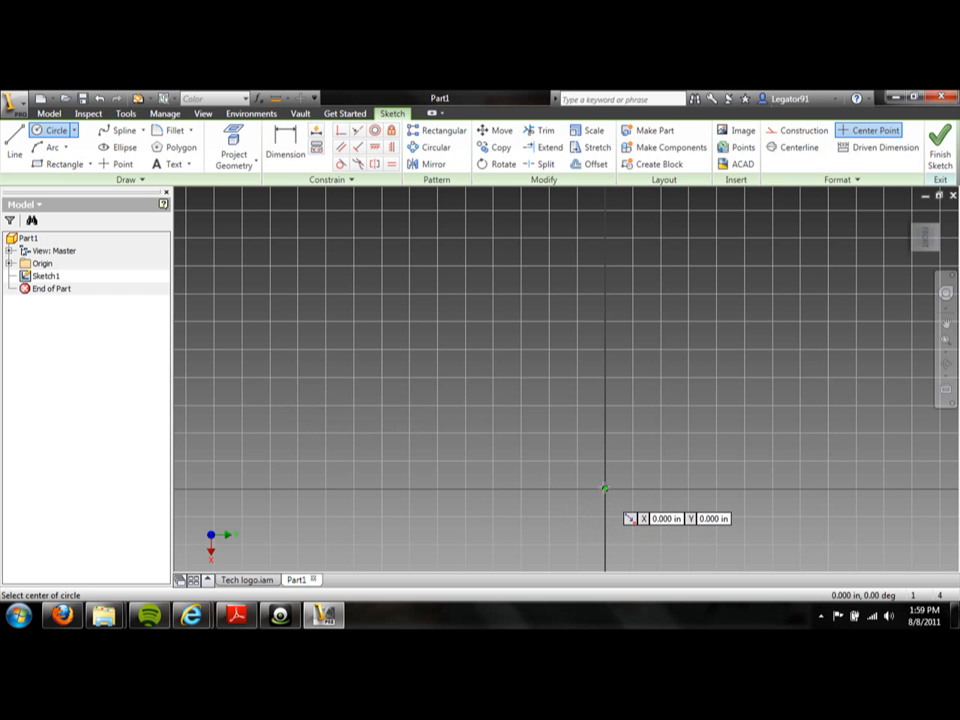
click(604, 488)
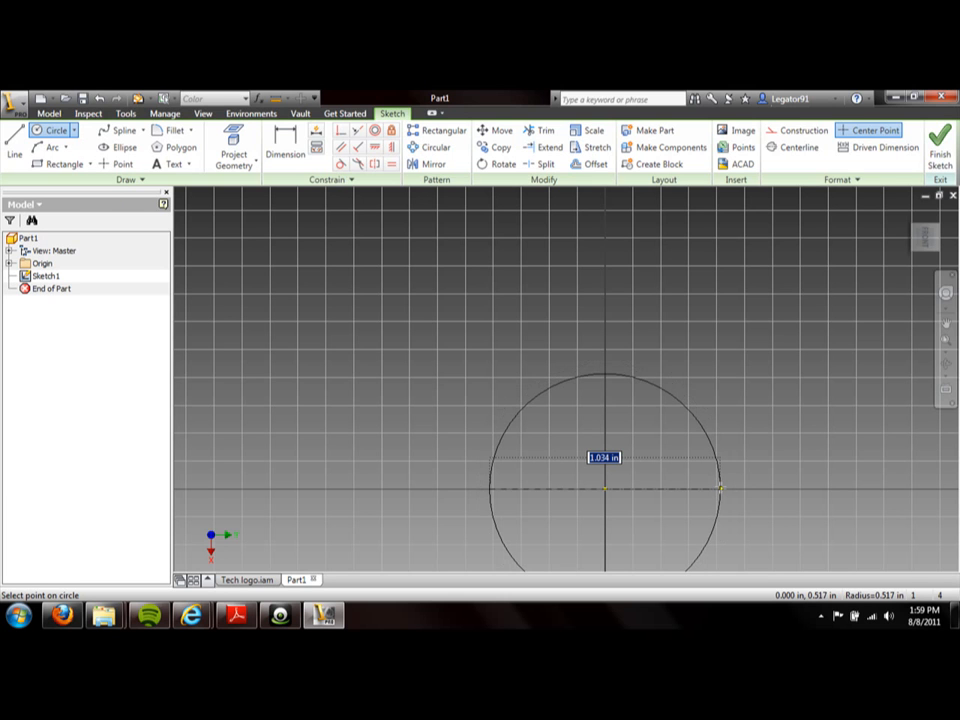
text(1)
key(Return)
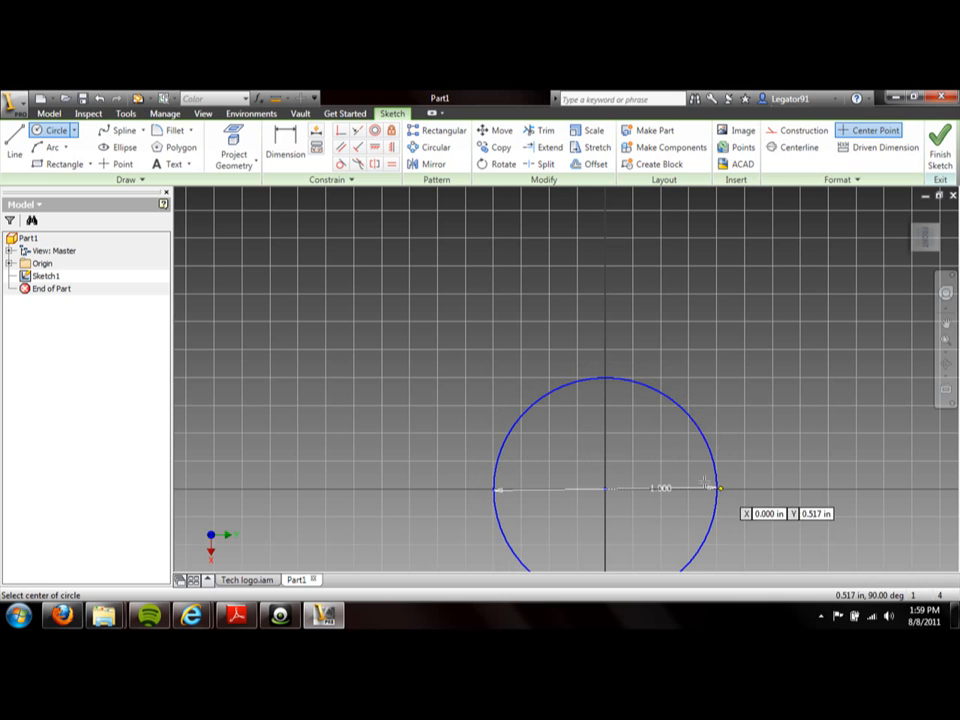
click(292, 158)
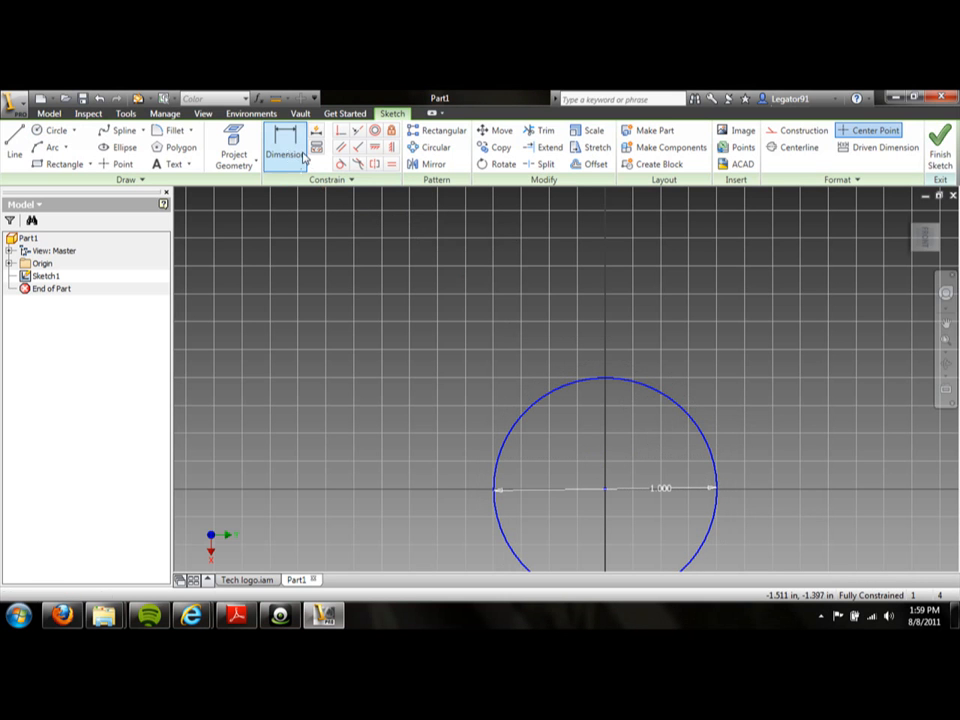
click(644, 391)
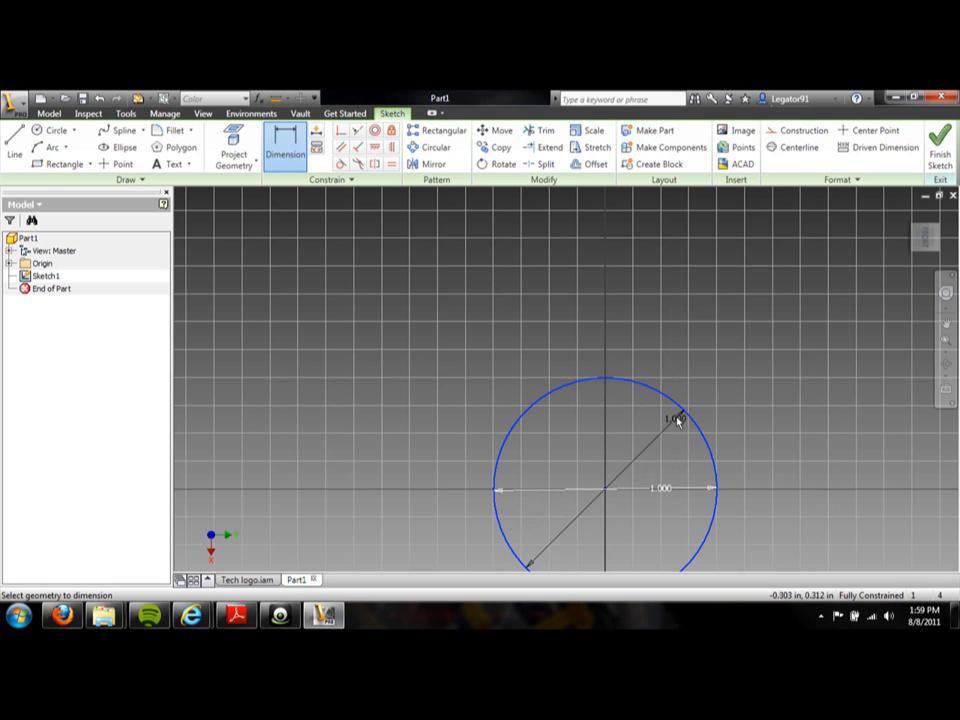
key(Escape)
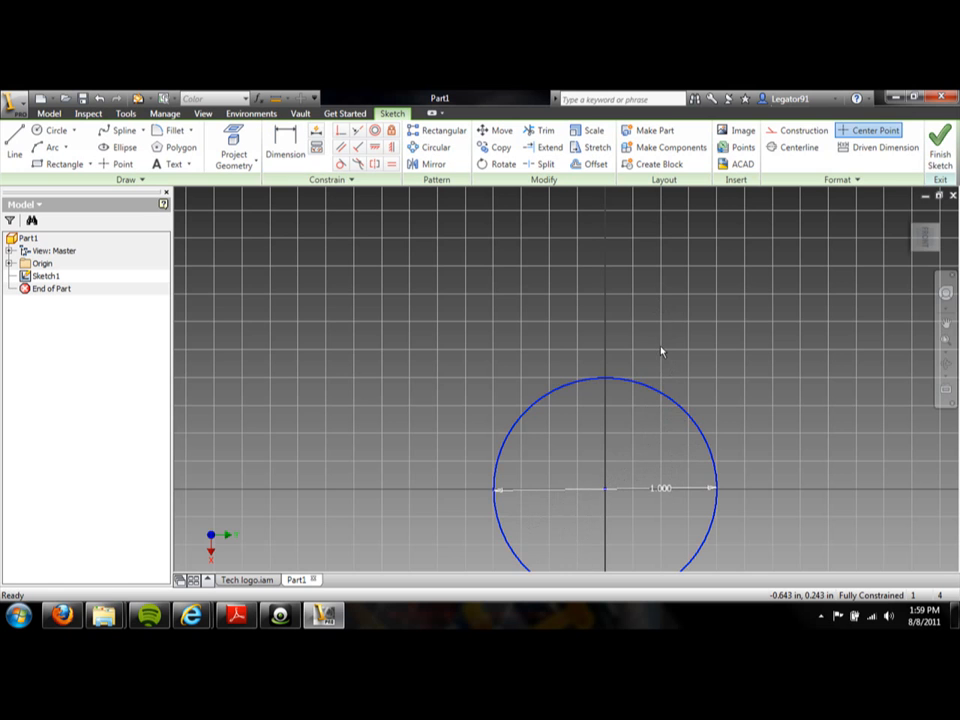
Step: Draw a horizontal line about 0.9 in long with a tiny vertical segment at its right end, above and left of the circle
scroll(690, 387, down, 3)
scroll(740, 447, up, 4)
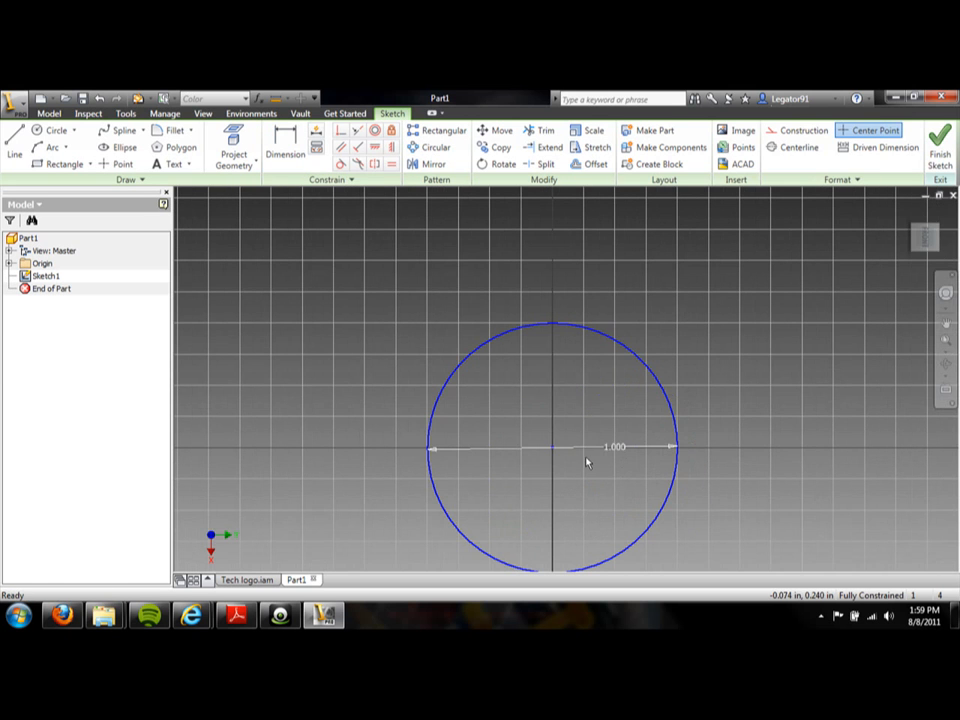
scroll(580, 490, down, 3)
scroll(574, 508, up, 2)
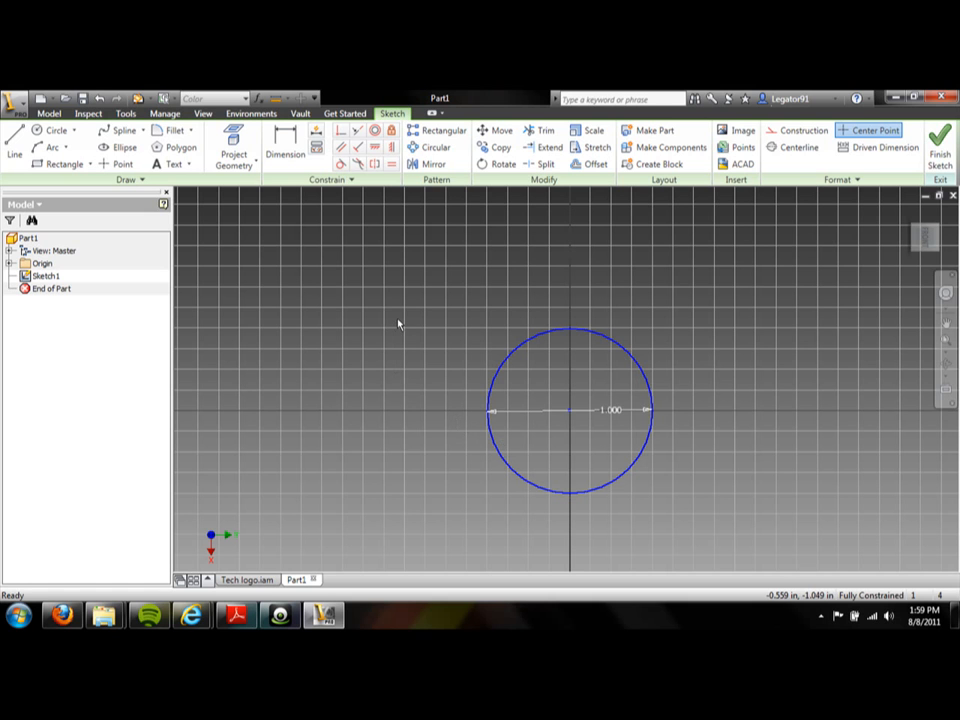
click(14, 145)
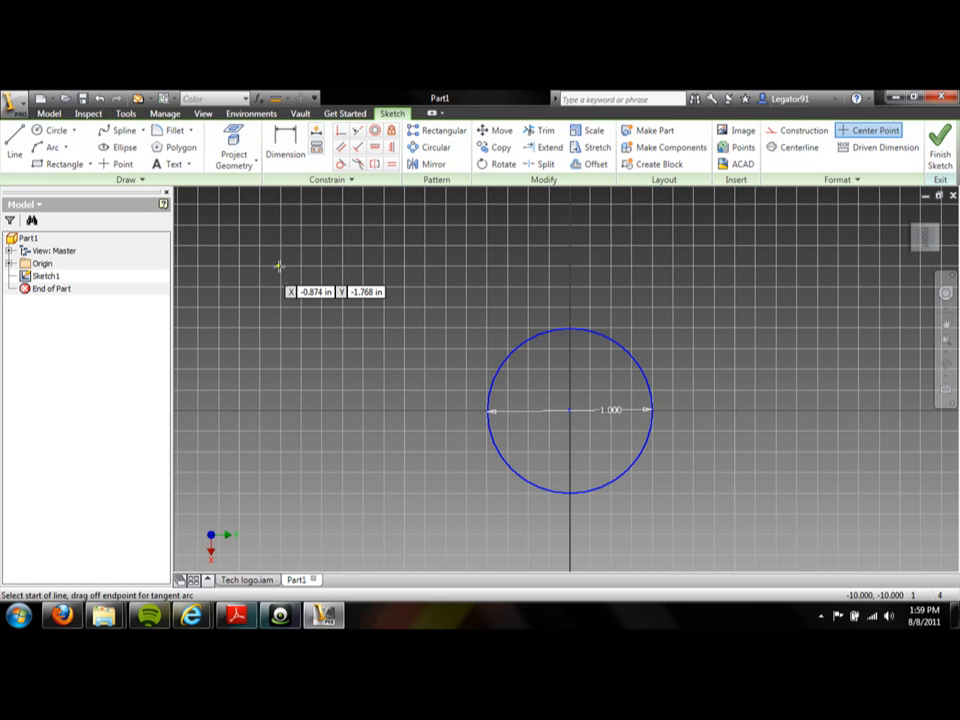
click(527, 250)
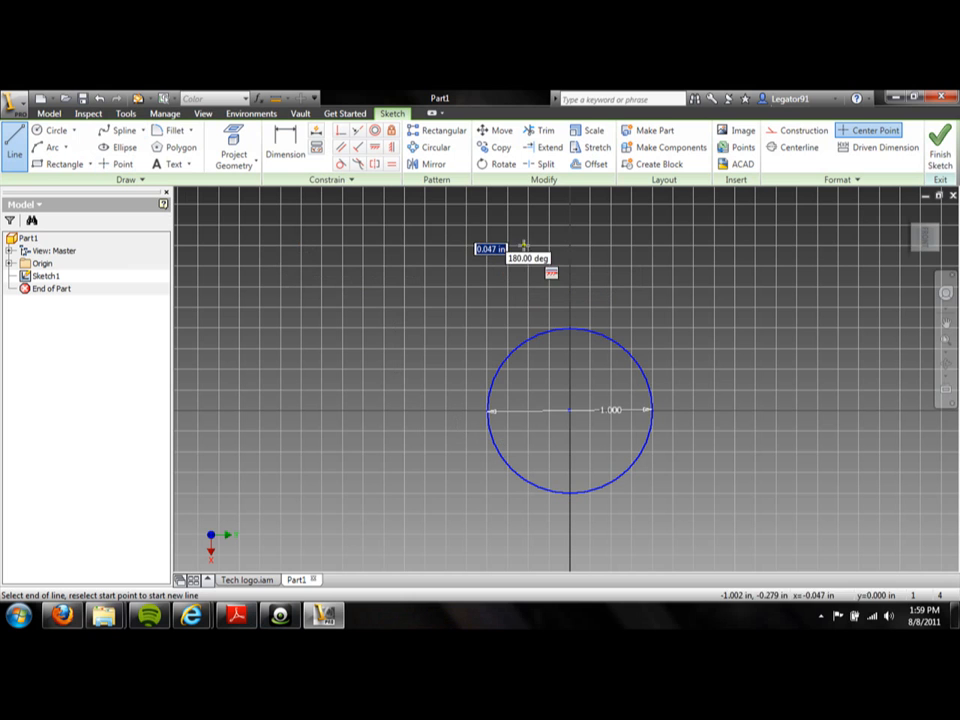
click(376, 246)
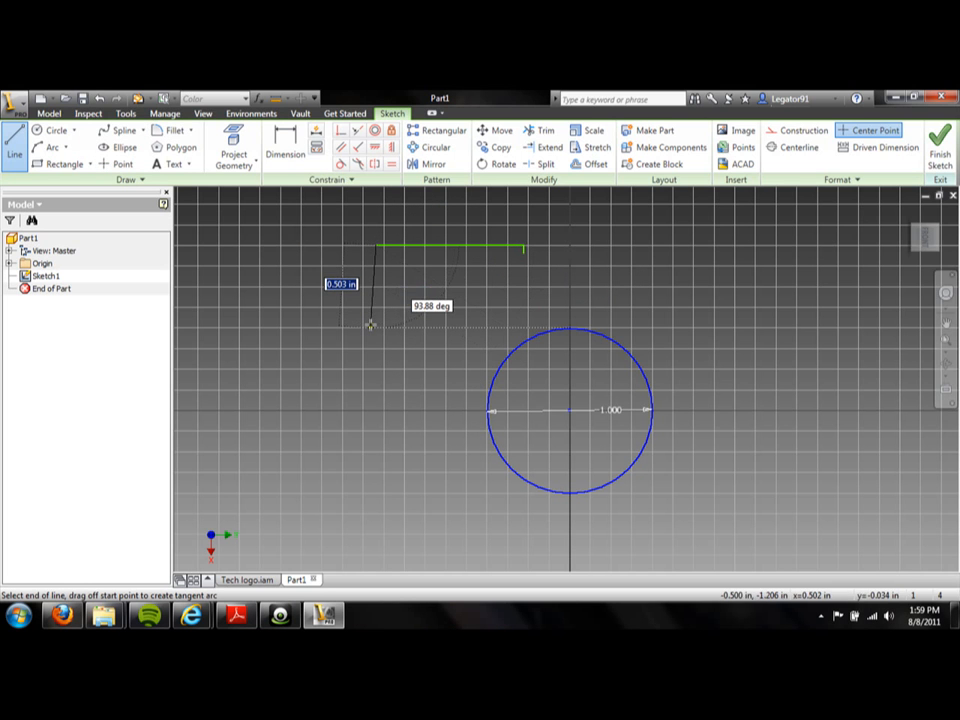
key(Escape)
Step: Draw a vertical line about 0.55 in long downward from the horizontal line's midpoint
click(20, 148)
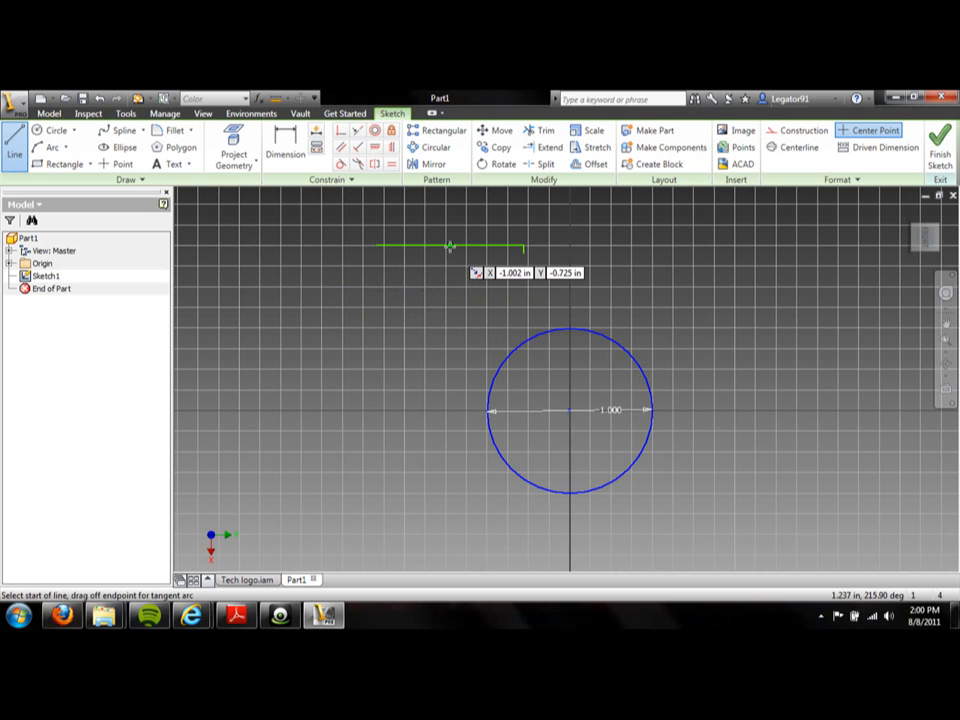
click(451, 247)
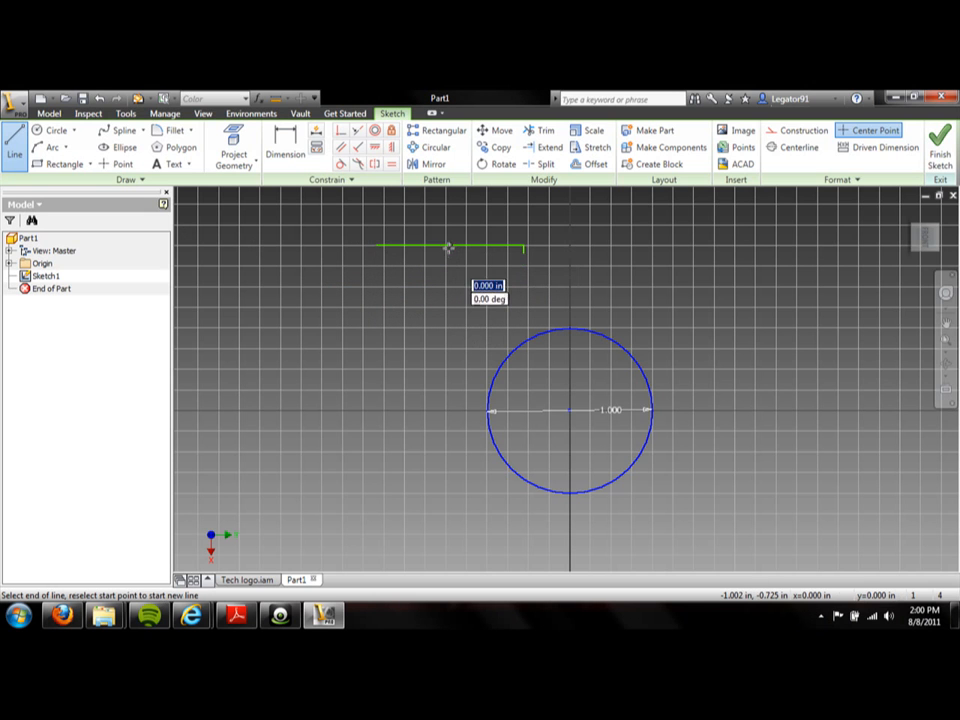
click(451, 336)
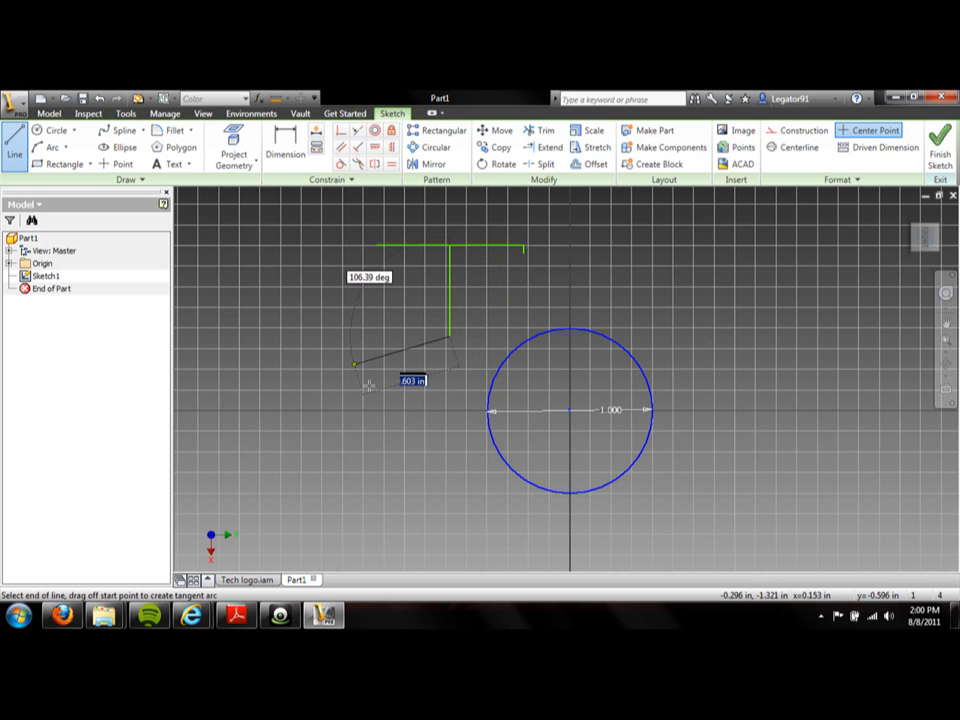
key(Escape)
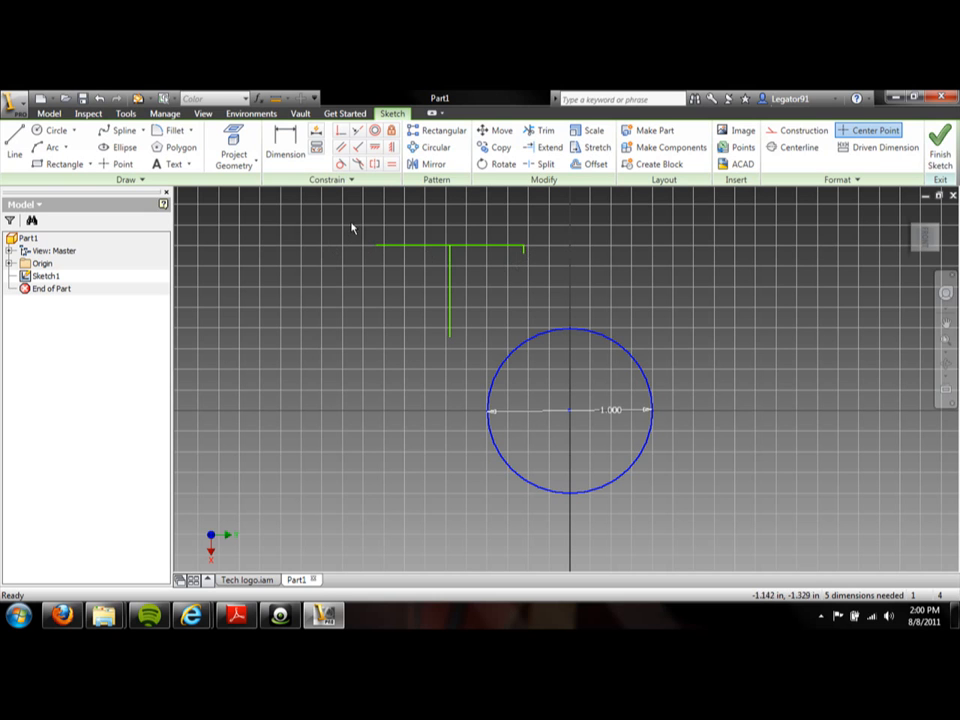
Step: Delete the horizontal line, its tiny end segment and the vertical line above the circle, and finish the sketch
drag(350, 222, 527, 328)
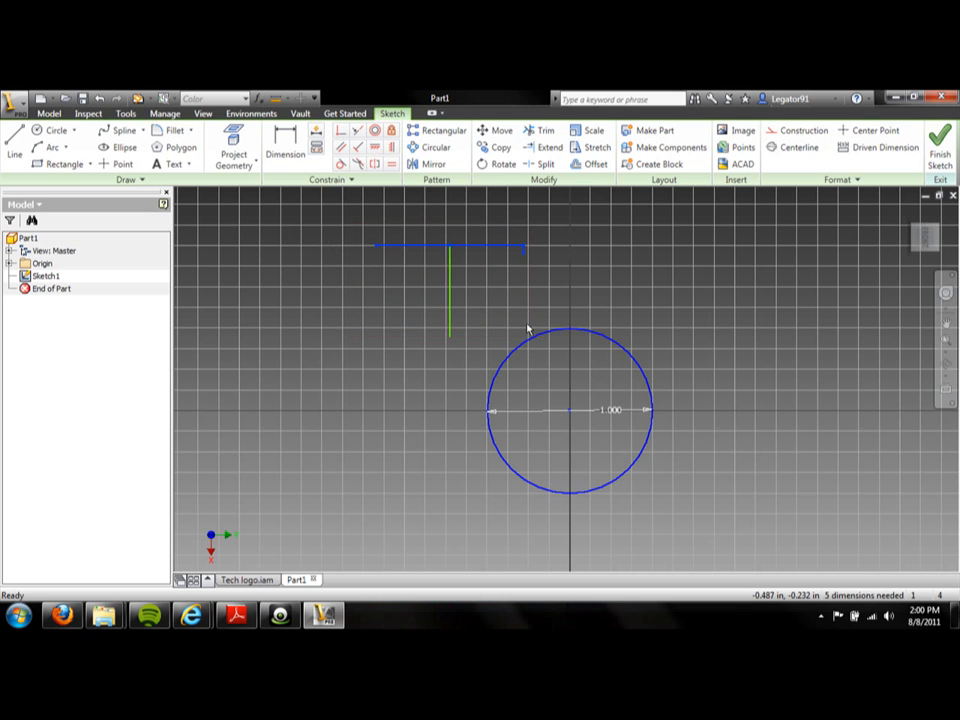
key(Delete)
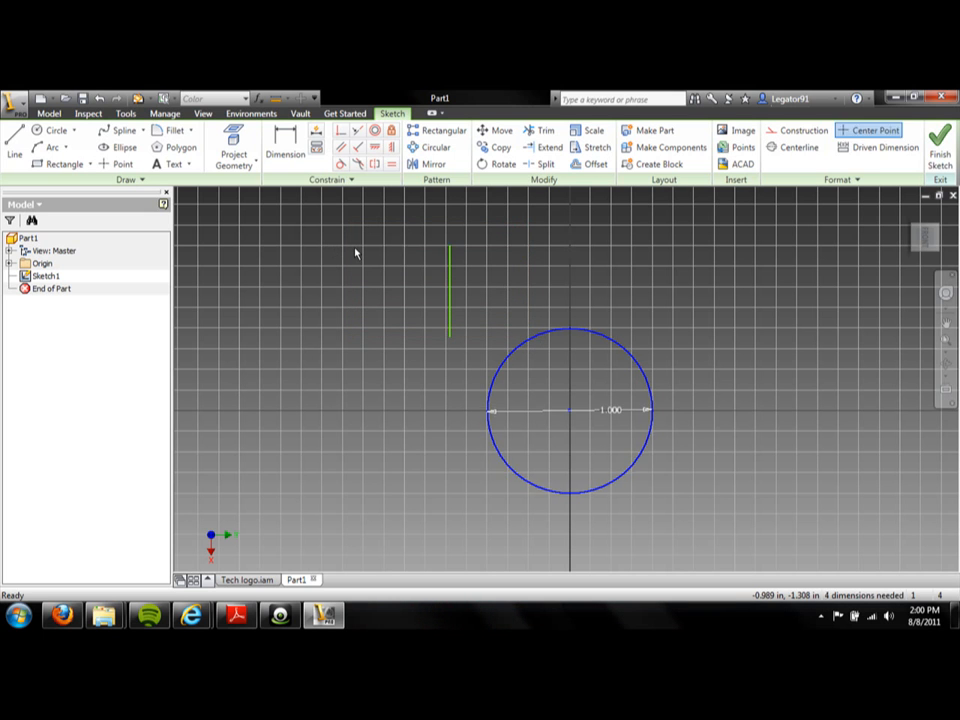
drag(408, 228, 479, 360)
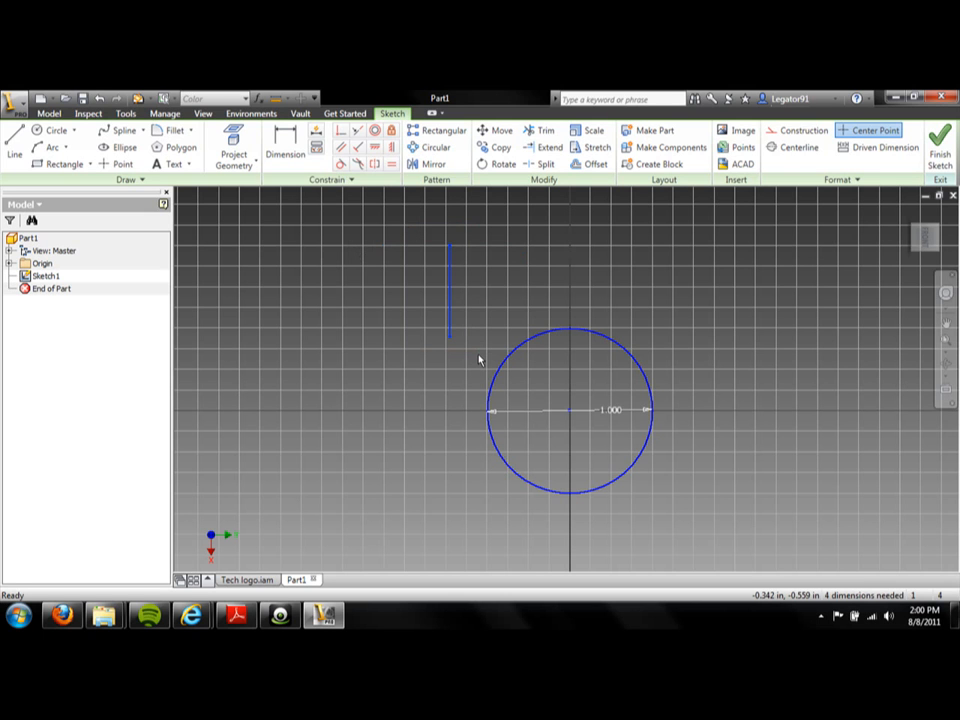
key(Delete)
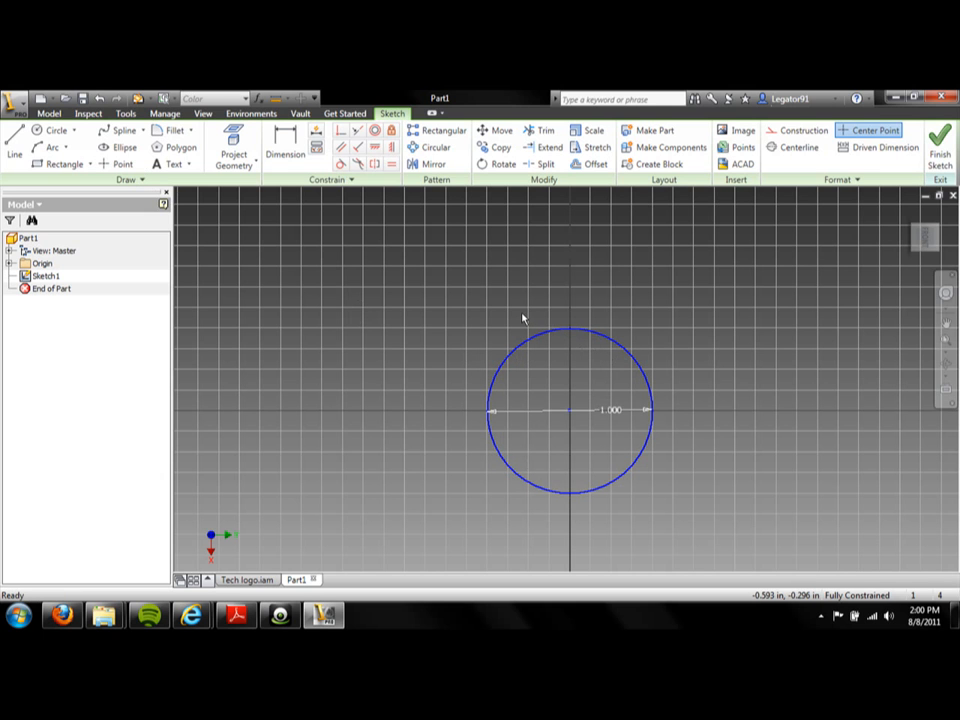
click(940, 163)
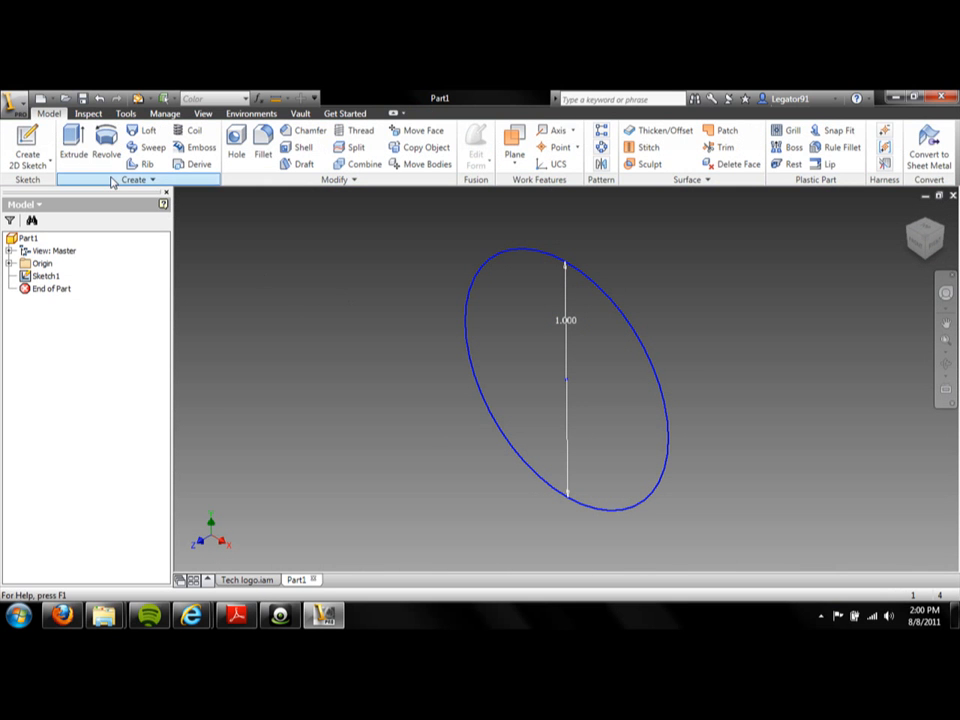
Step: Begin a solid extrusion of the 1 in circle with a distance of 2 in
click(76, 142)
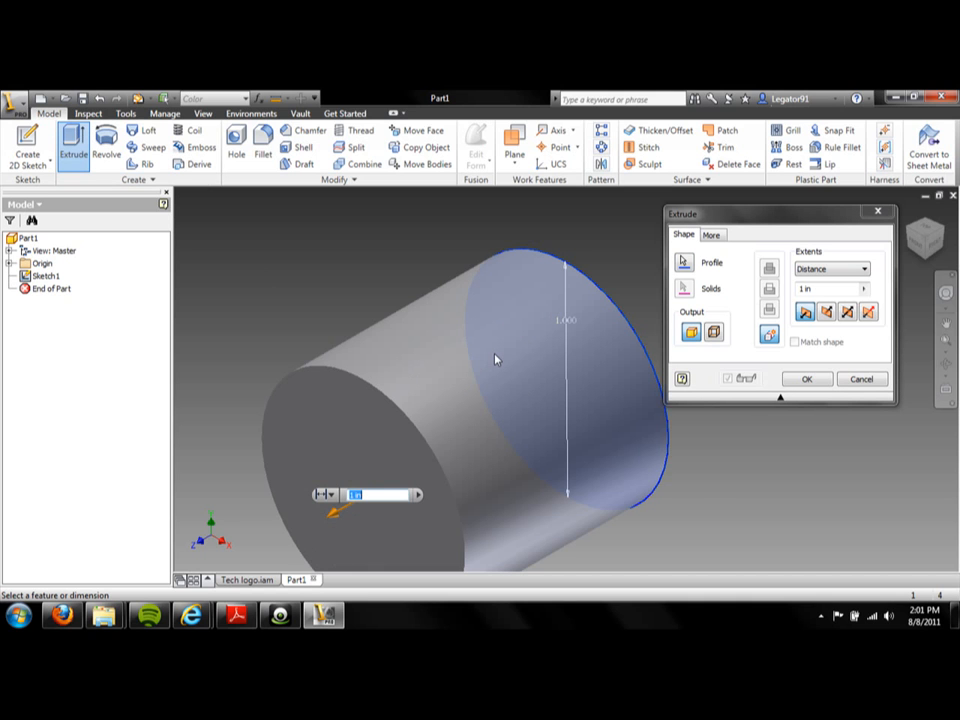
scroll(495, 360, up, 2)
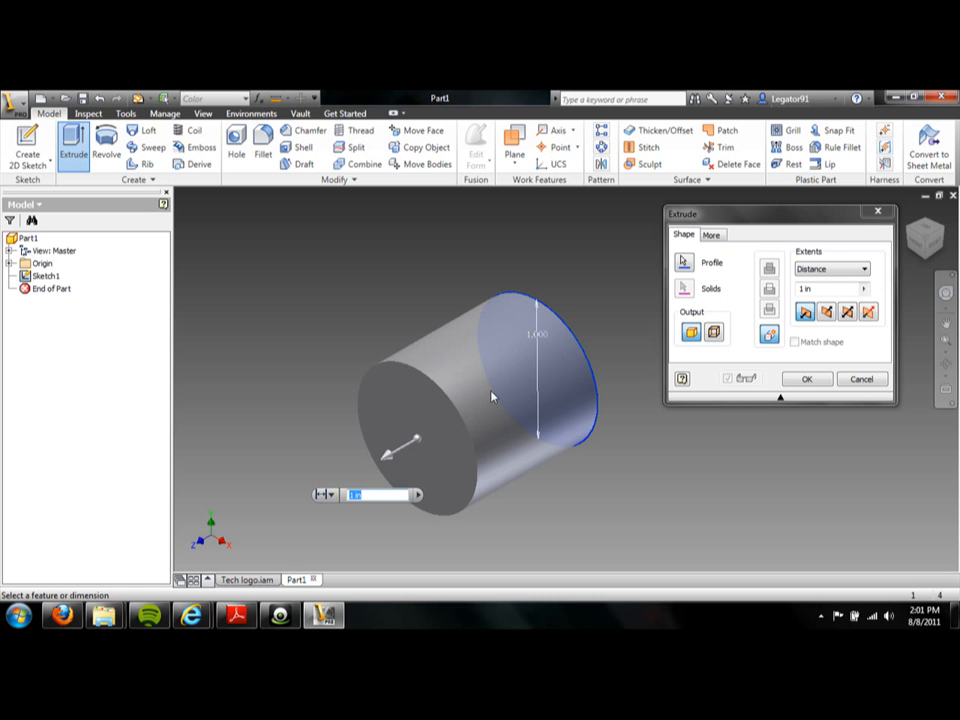
double_click(810, 287)
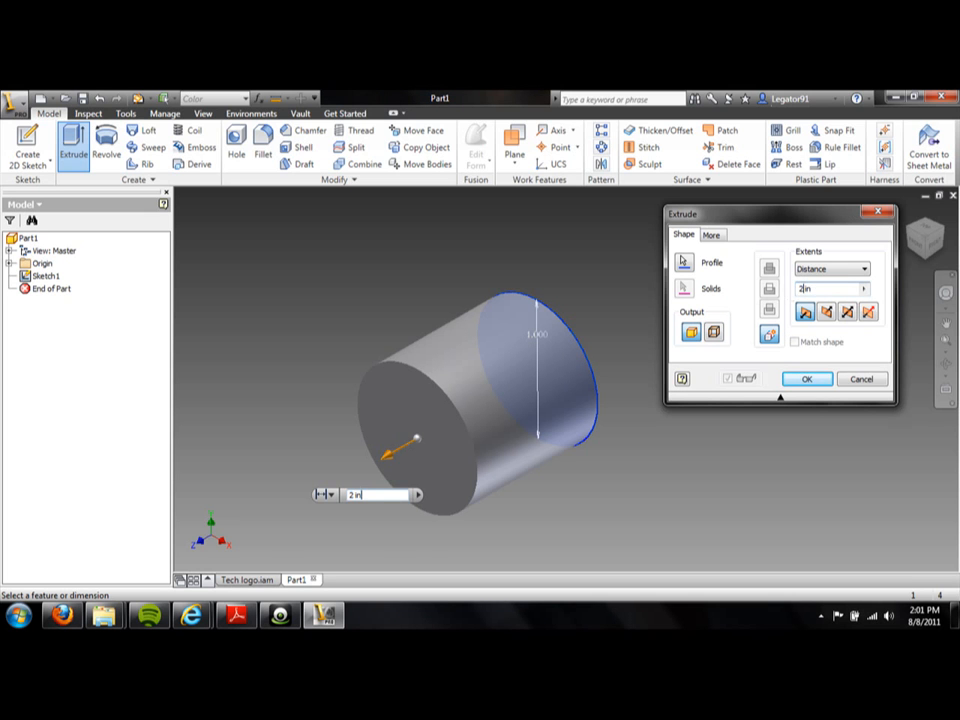
text(2)
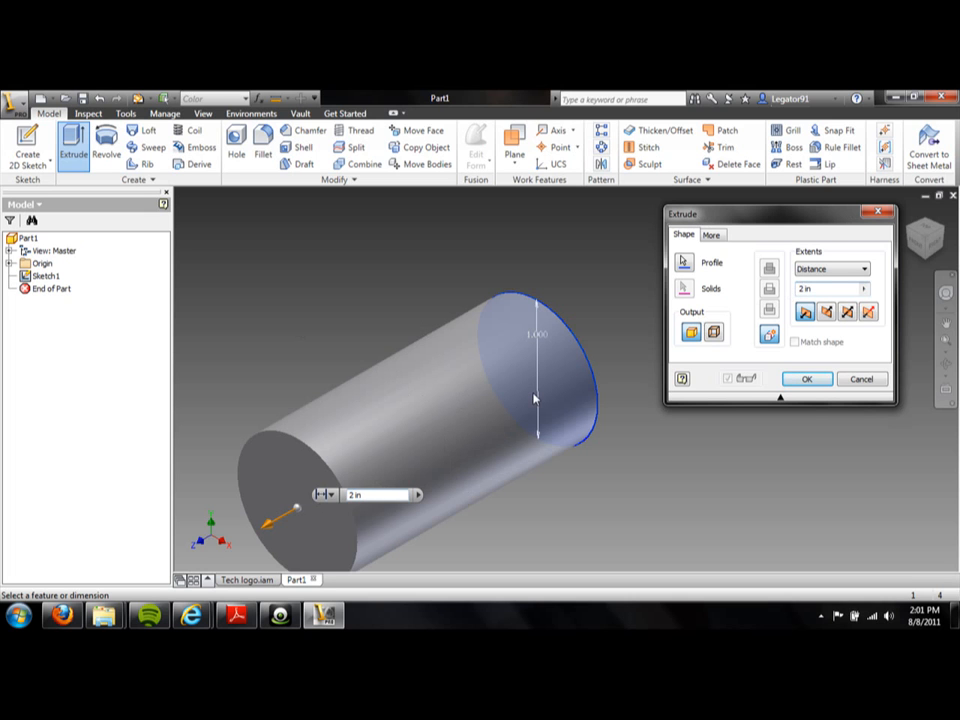
Step: Try the To and Between extents for the extrusion and return to Distance
click(865, 270)
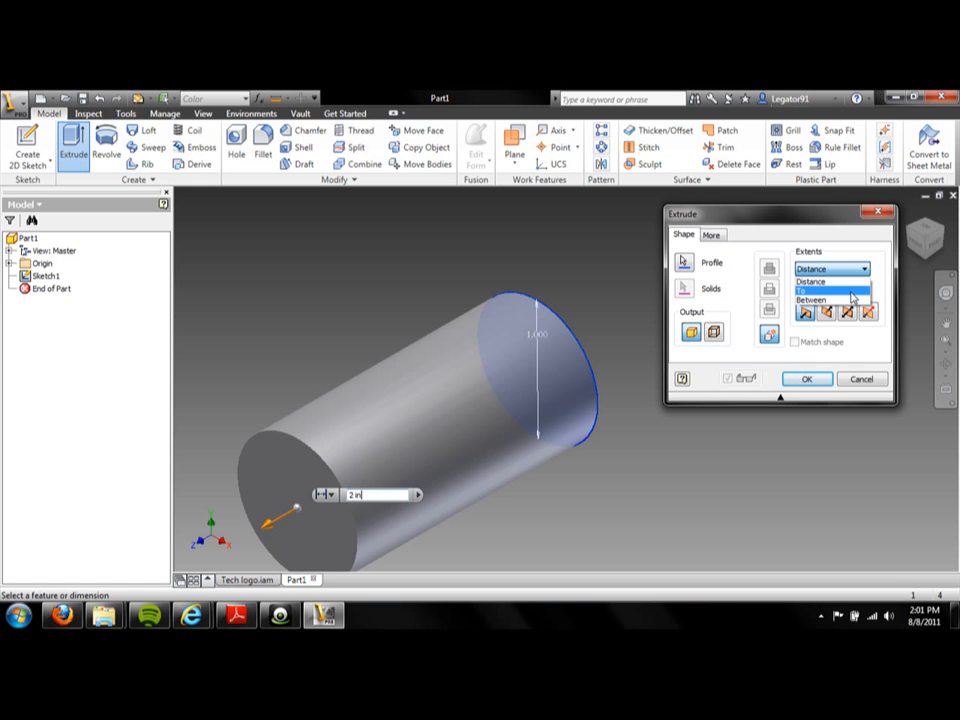
click(852, 292)
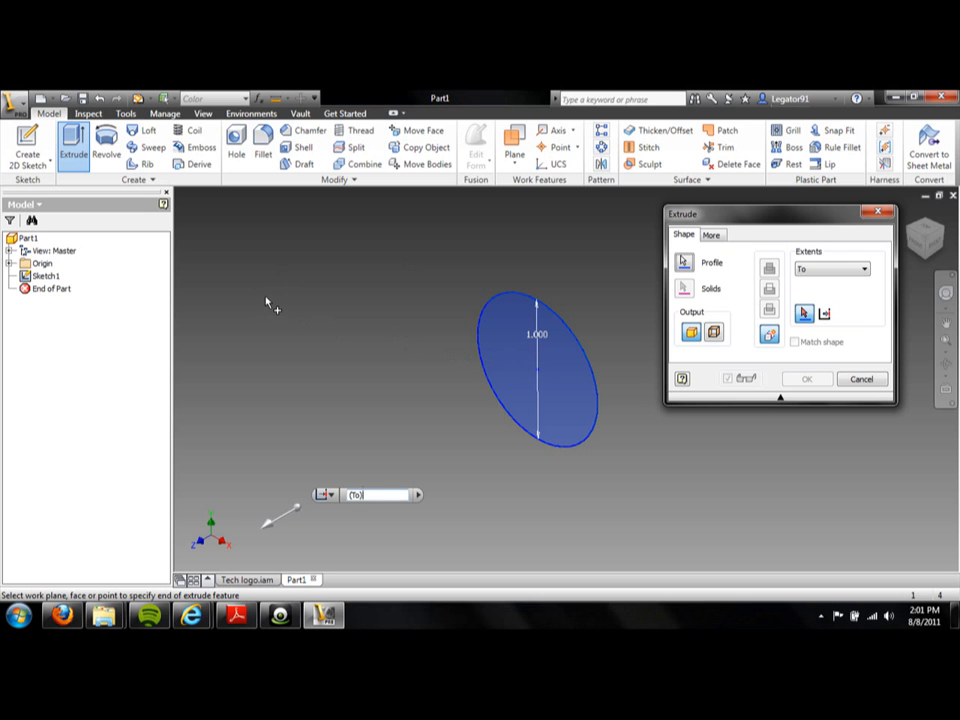
click(855, 269)
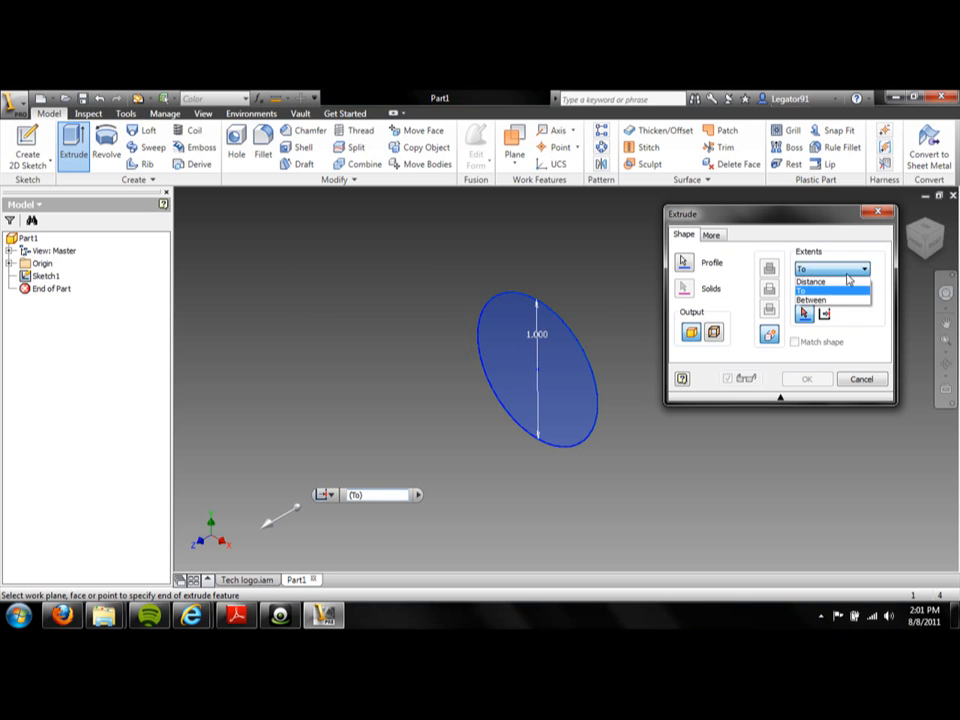
click(830, 305)
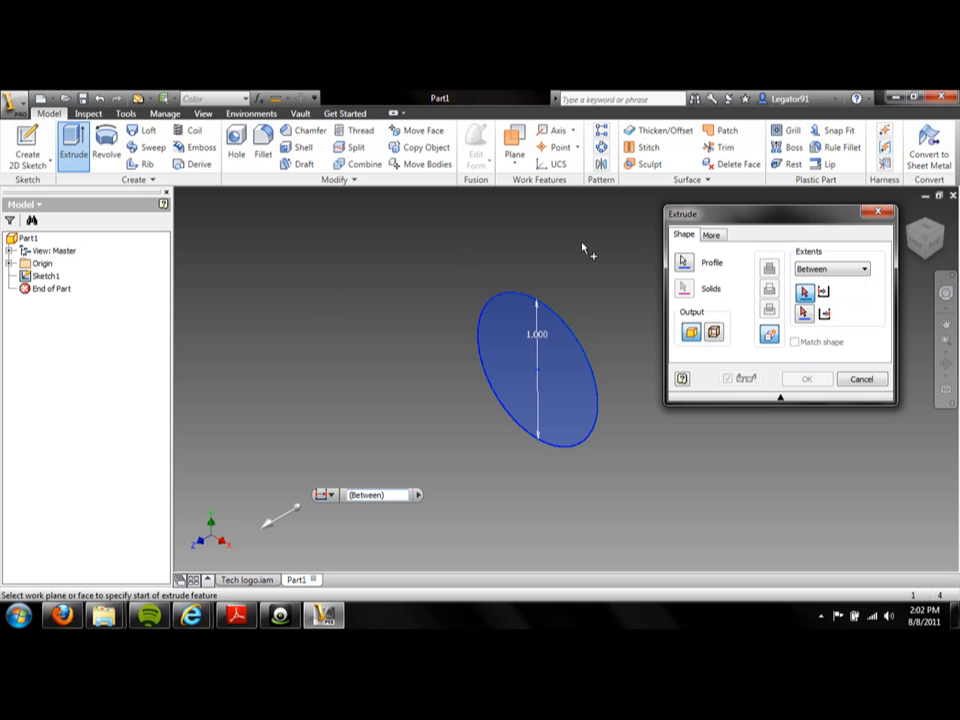
click(850, 268)
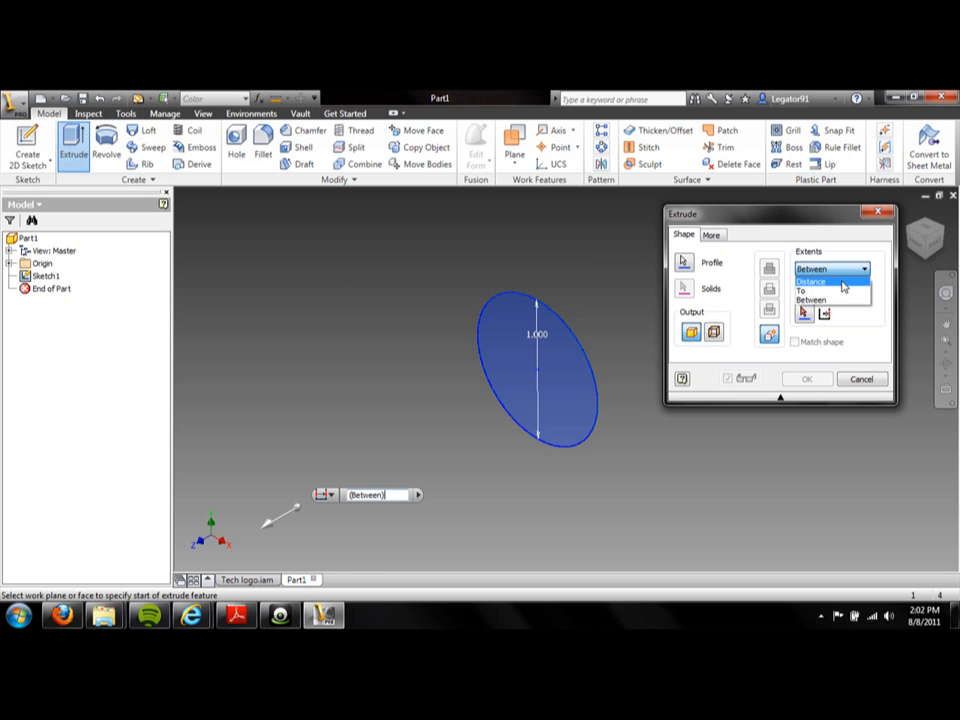
click(843, 284)
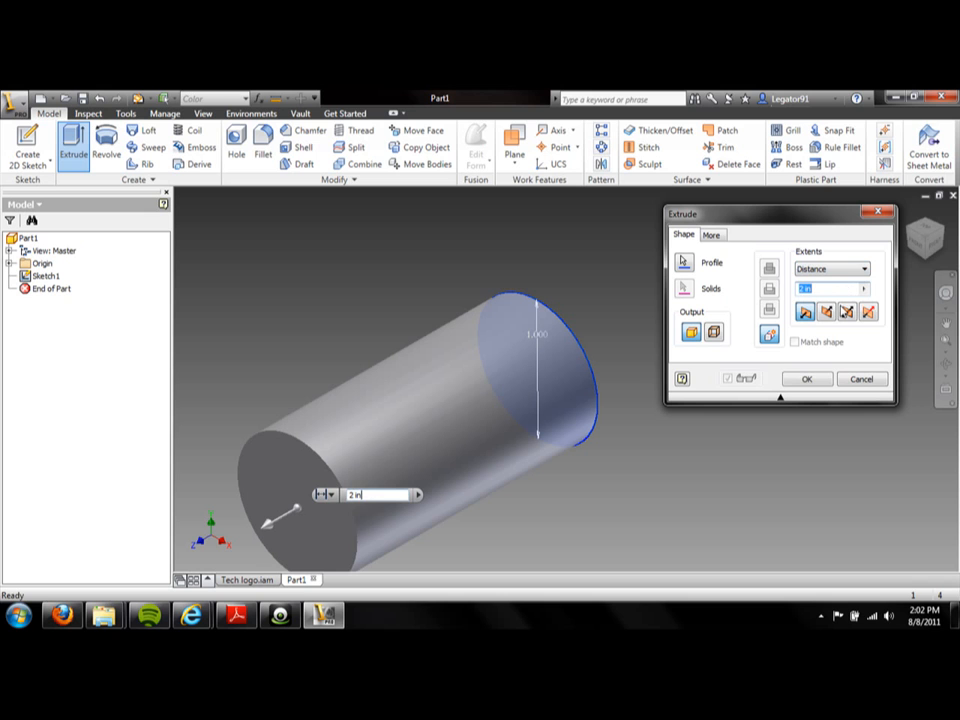
Step: Try the reversed and symmetric directions, and complete the extrusion as asymmetric with 2 in one way and 1 in the other
click(828, 313)
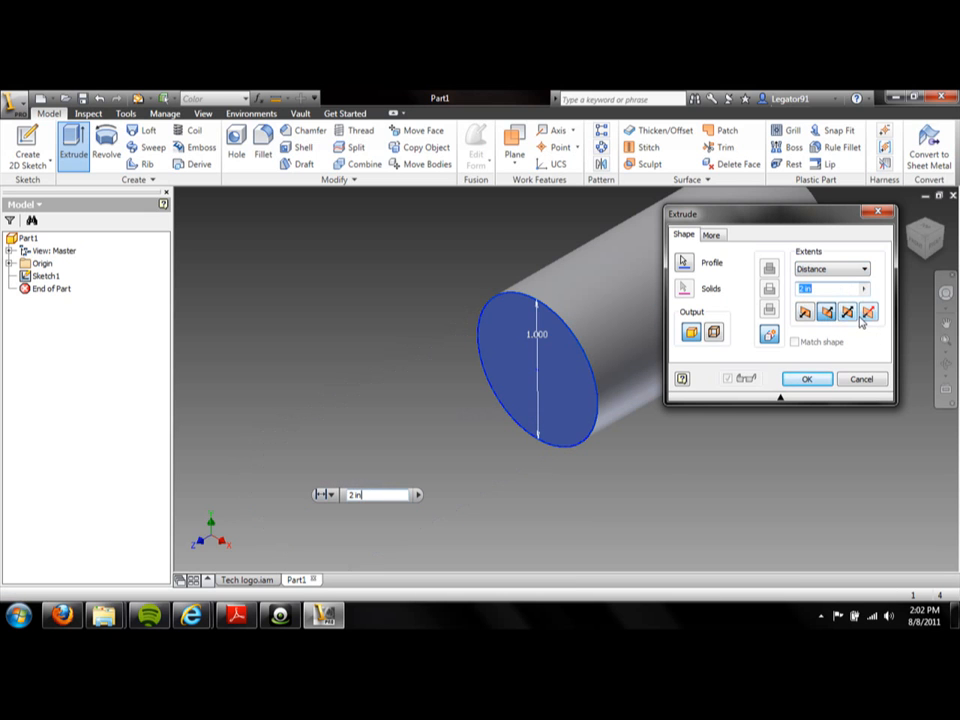
click(849, 313)
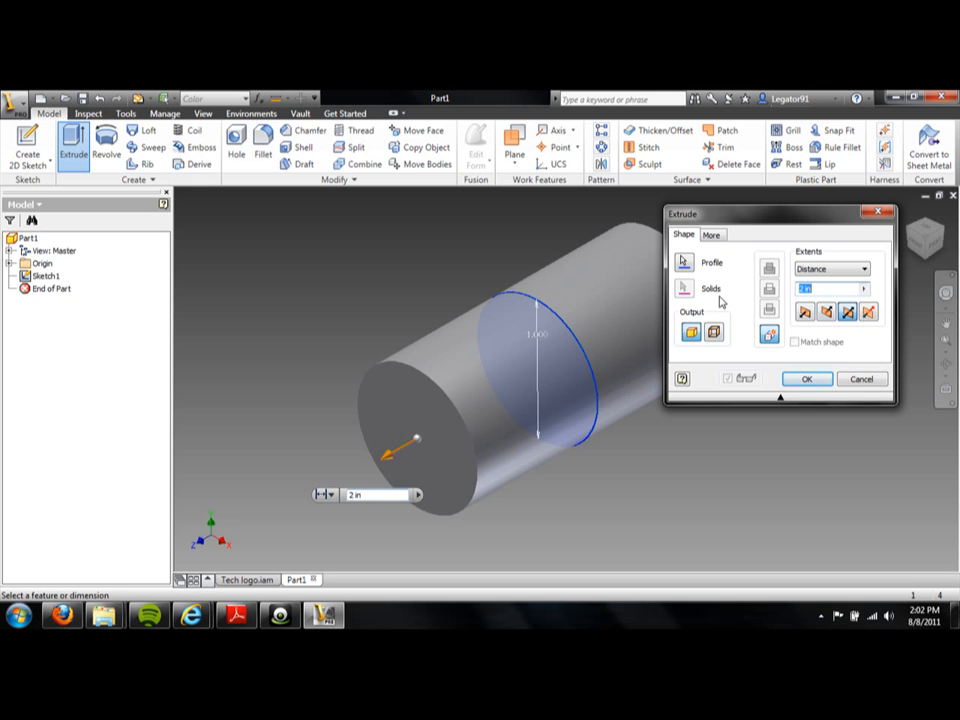
click(869, 313)
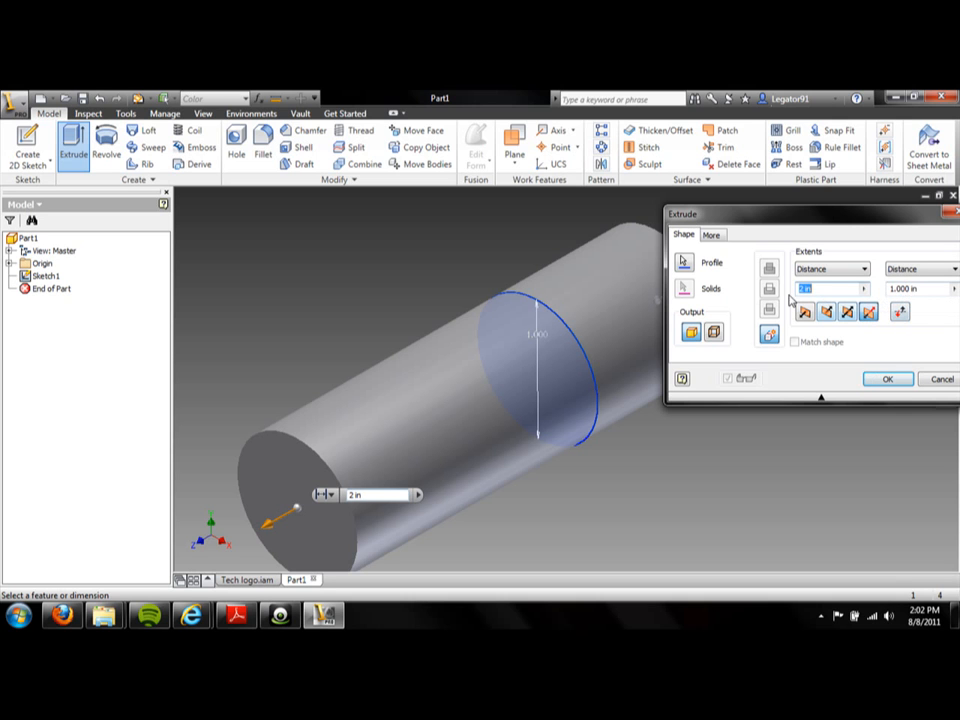
click(884, 379)
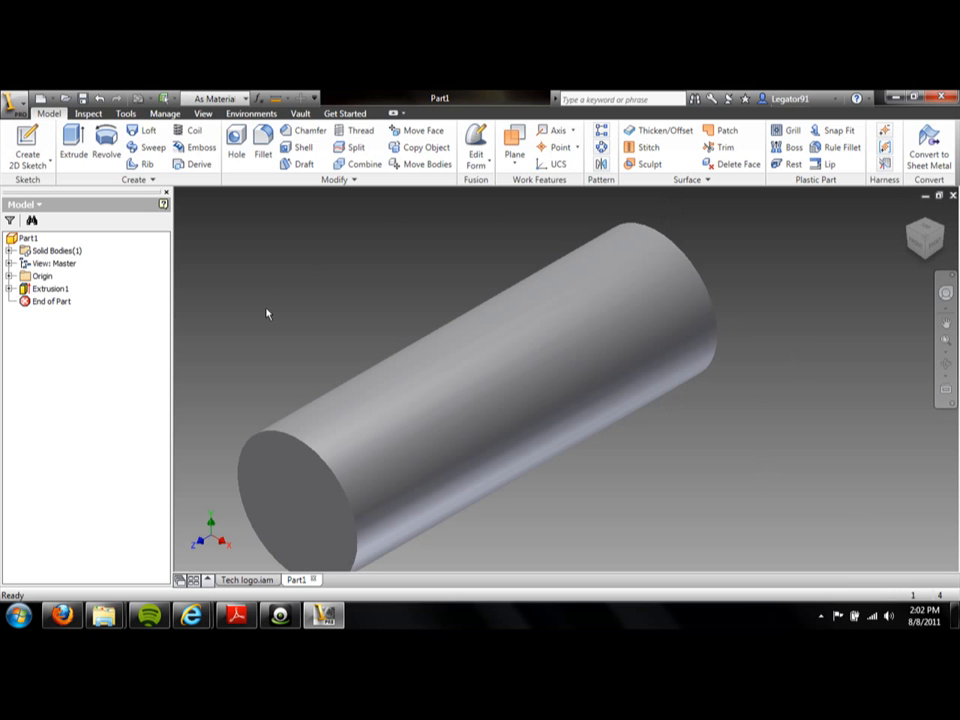
Step: Switch to the Tech logo assembly and view it from an isometric corner
click(242, 584)
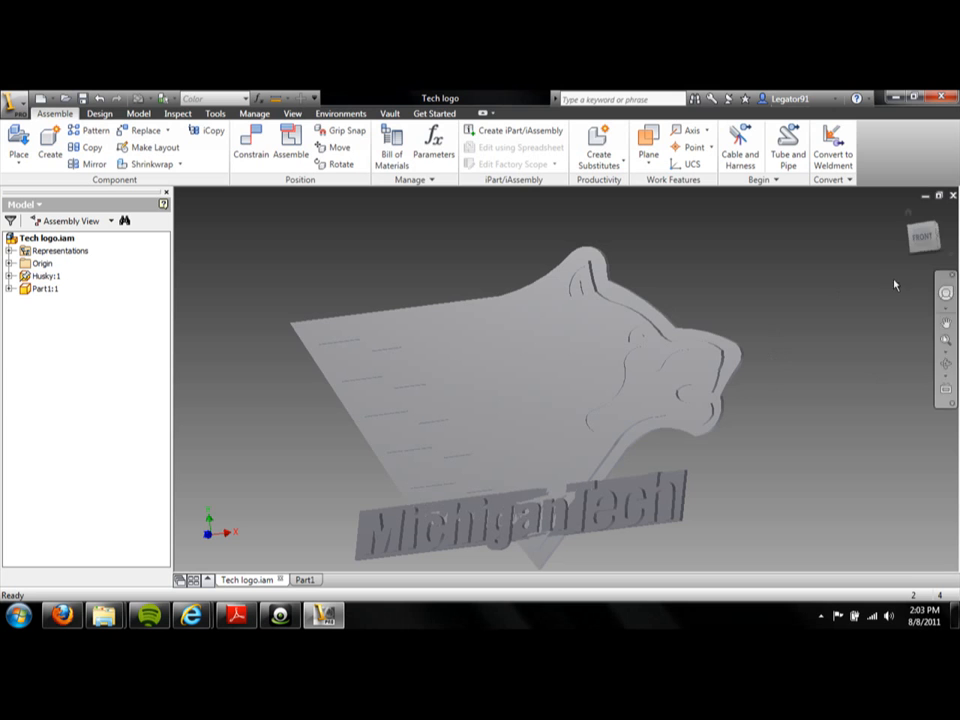
click(935, 224)
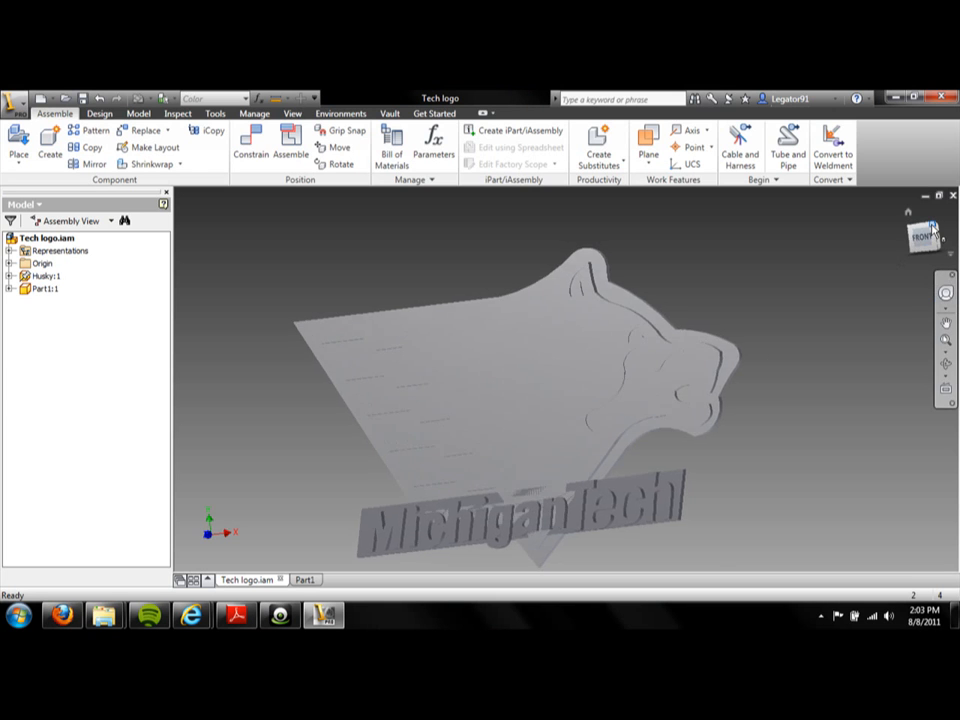
scroll(662, 382, up, 3)
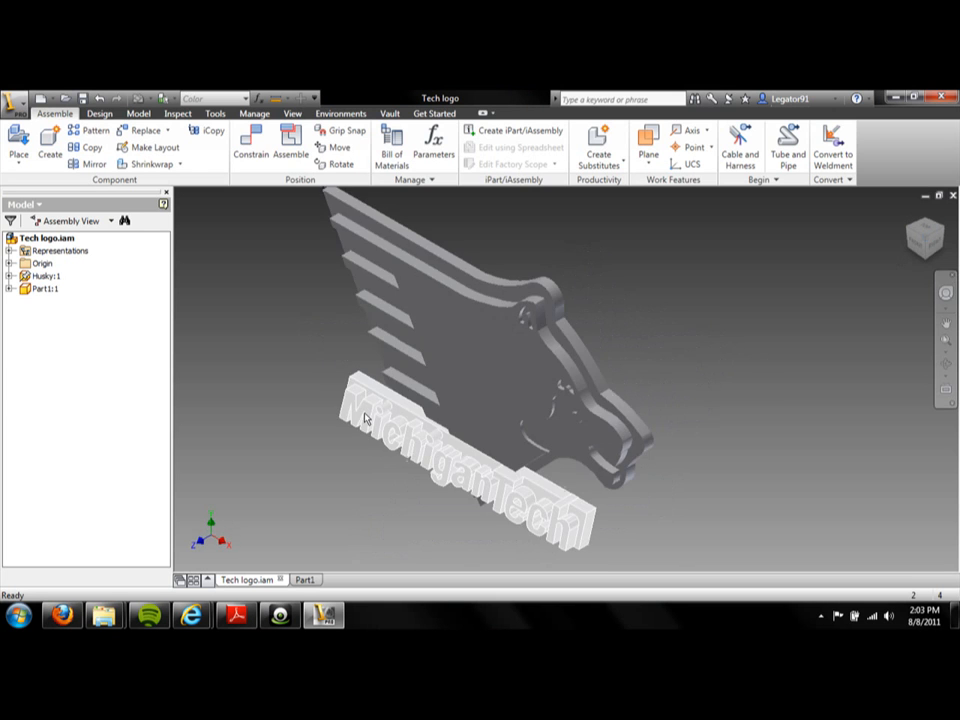